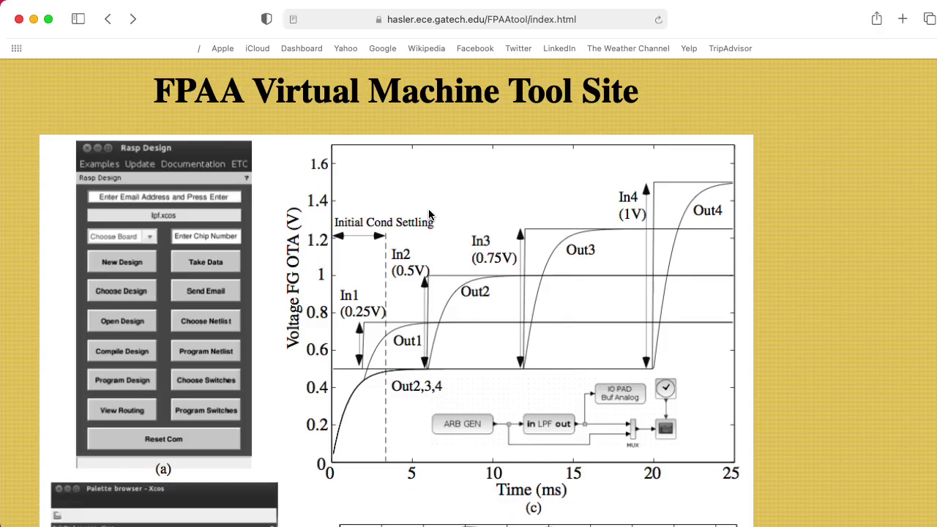
Scroll down the FPAA Virtual Machine Tool Site page toward its useful resources links
{"action": "left_click_drag", "start_coordinate": [156, 79], "coordinate": [612, 102]}
{"action": "left_click", "coordinate": [571, 22]}
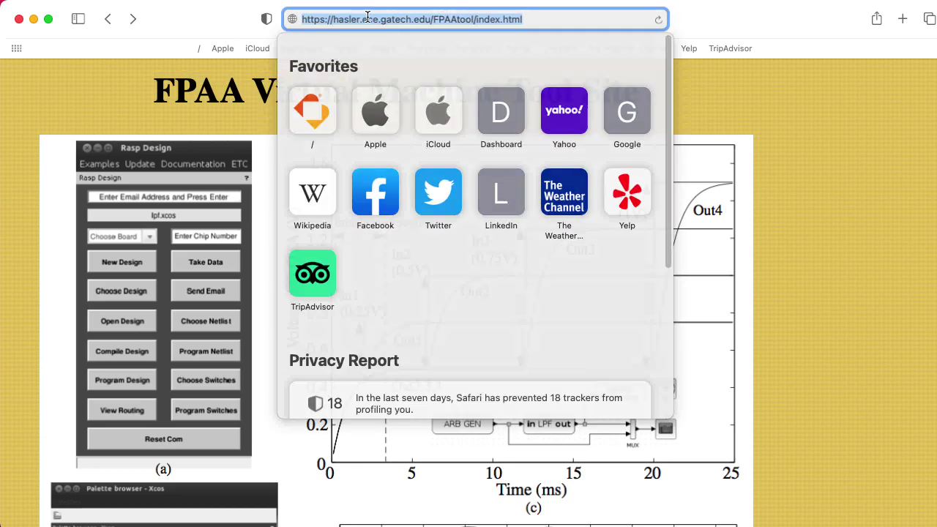
{"action": "left_click", "coordinate": [791, 160]}
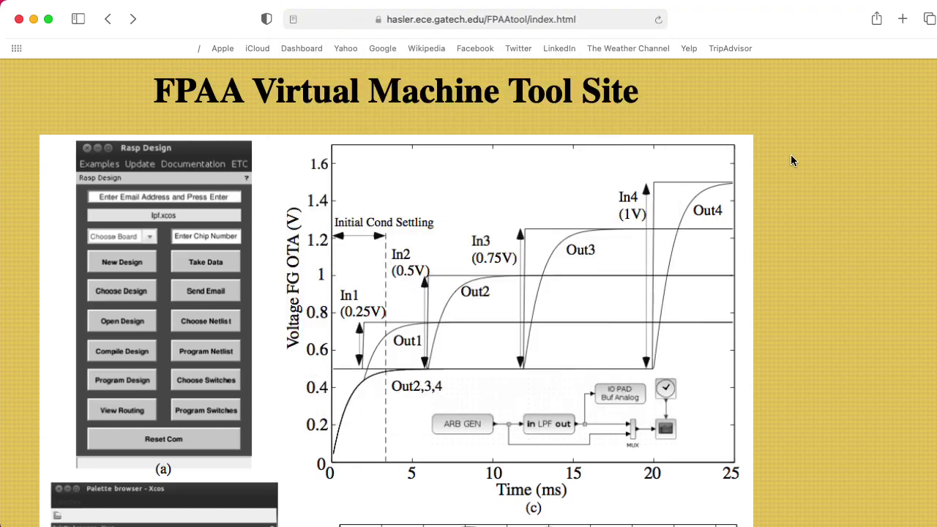
{"action": "scroll", "coordinate": [791, 160], "scroll_direction": "down", "scroll_amount": 15}
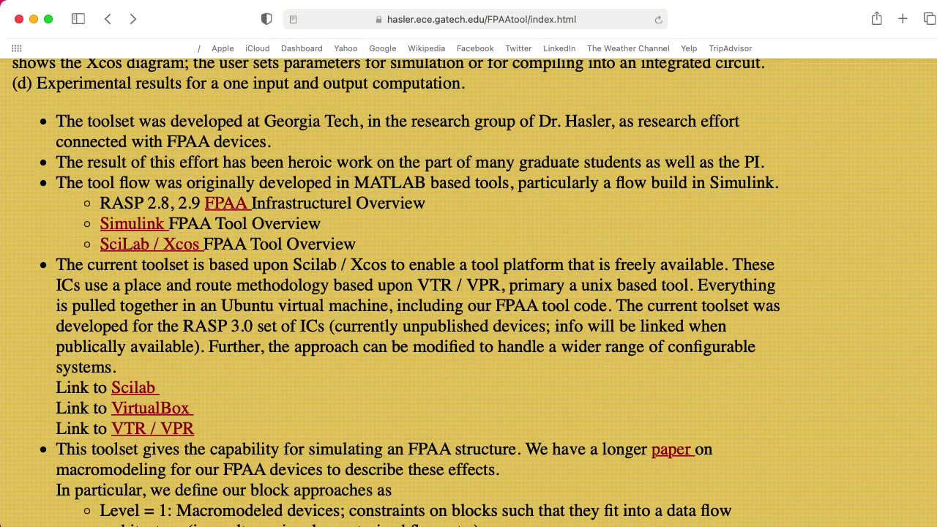
{"action": "scroll", "coordinate": [469, 293], "scroll_direction": "down", "scroll_amount": 6}
{"action": "scroll", "coordinate": [794, 161], "scroll_direction": "down", "scroll_amount": 6}
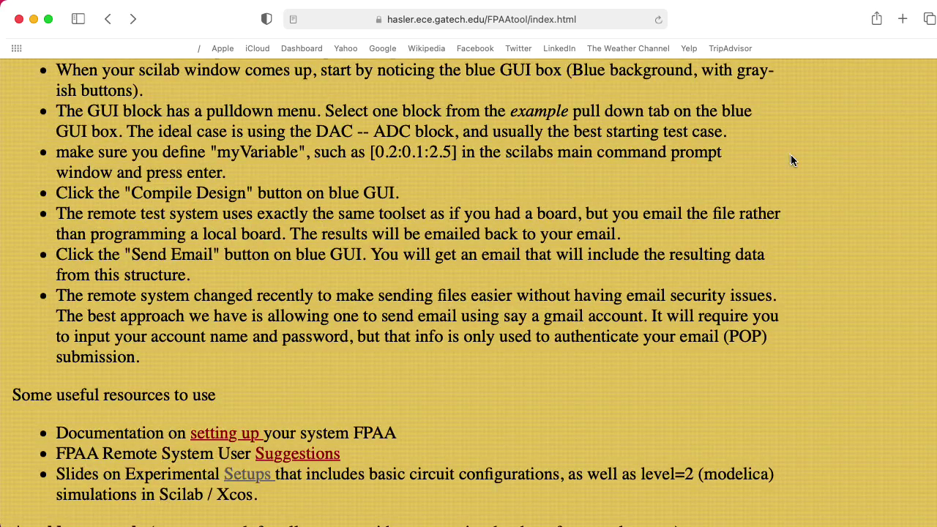
{"action": "left_click", "coordinate": [241, 477]}
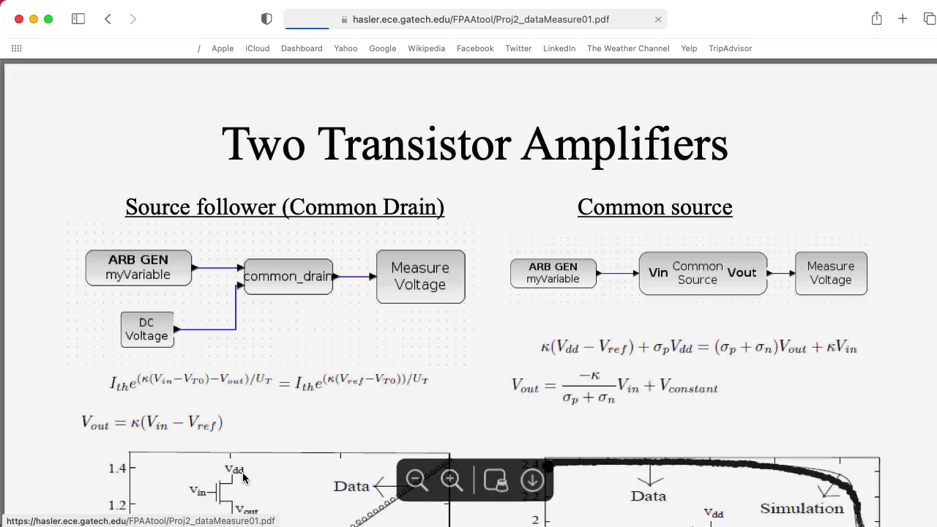
{"action": "scroll", "coordinate": [569, 294], "scroll_direction": "down", "scroll_amount": 3}
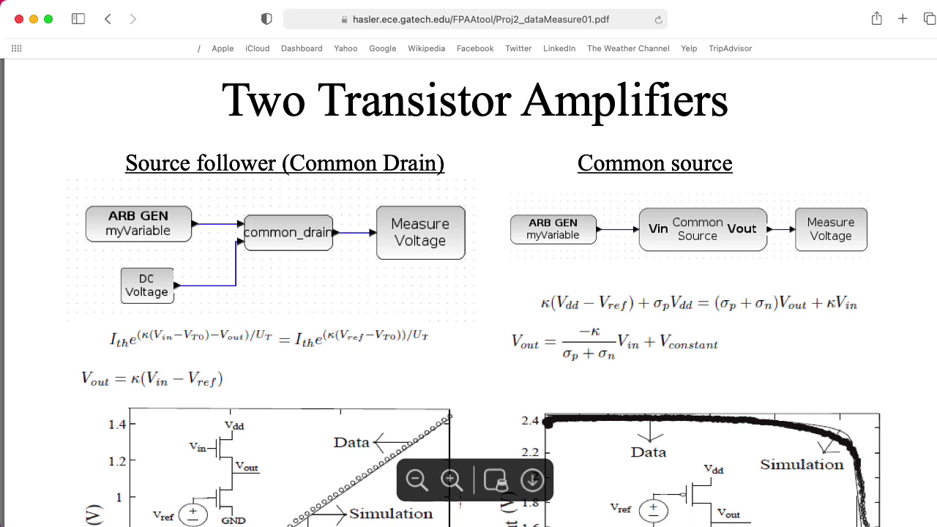
{"action": "scroll", "coordinate": [615, 297], "scroll_direction": "down", "scroll_amount": 2}
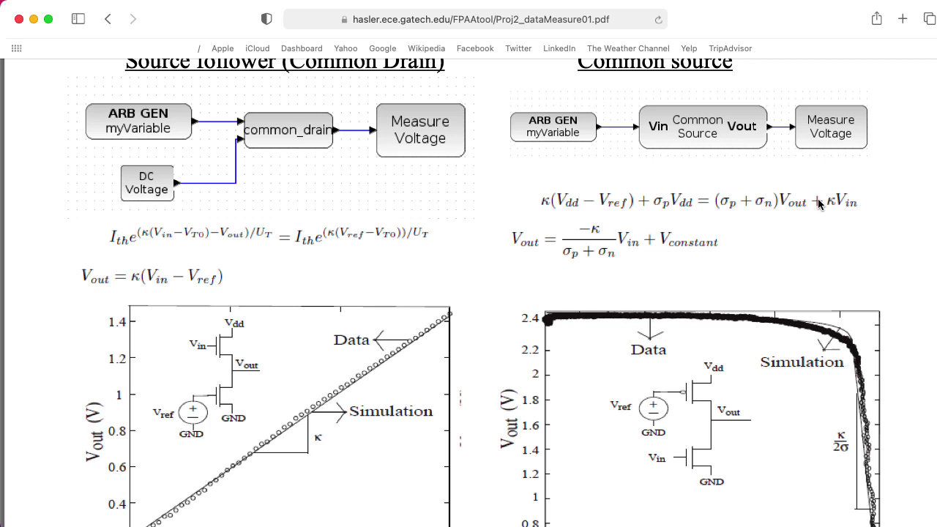
Scroll down in the Scilab console showing the RASP_Workspace files
{"action": "scroll", "coordinate": [818, 203], "scroll_direction": "down", "scroll_amount": 2}
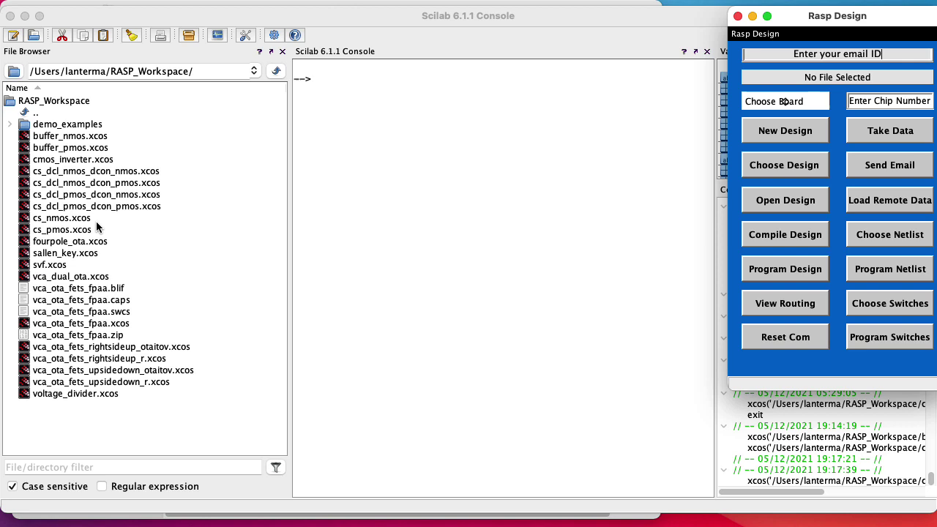
Open cs_nmos.xcos and review the PMOS_mod, NMOS_mod and capacitor parameters unchanged
{"action": "double_click", "coordinate": [61, 220]}
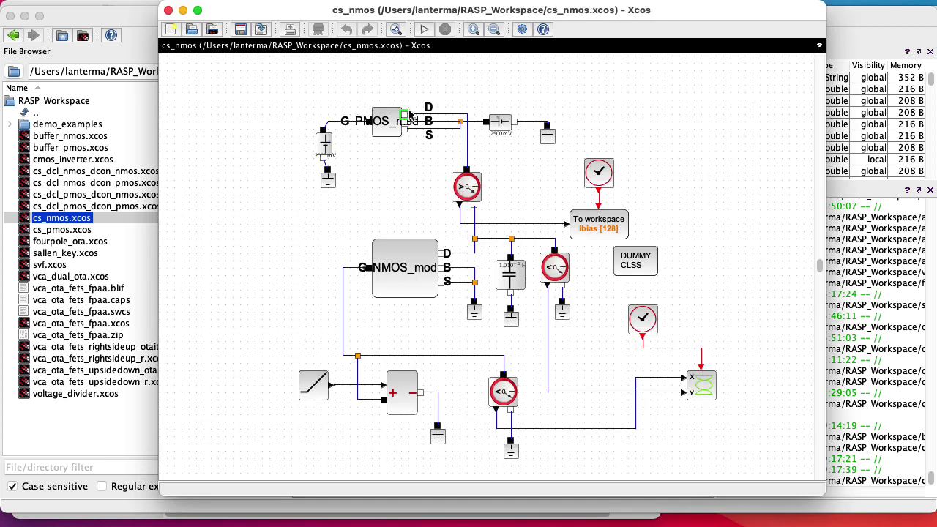
{"action": "double_click", "coordinate": [383, 125]}
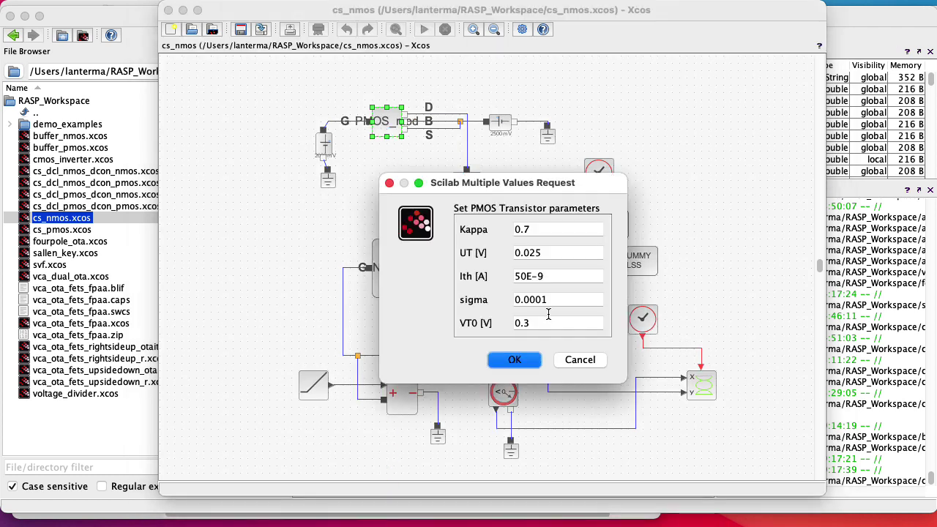
{"action": "left_click", "coordinate": [530, 361]}
{"action": "double_click", "coordinate": [412, 272]}
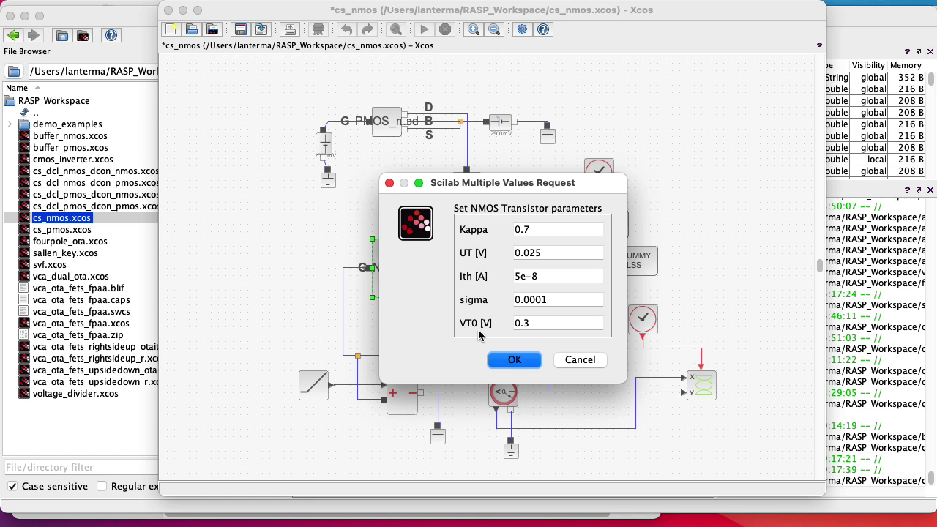
{"action": "left_click", "coordinate": [521, 362]}
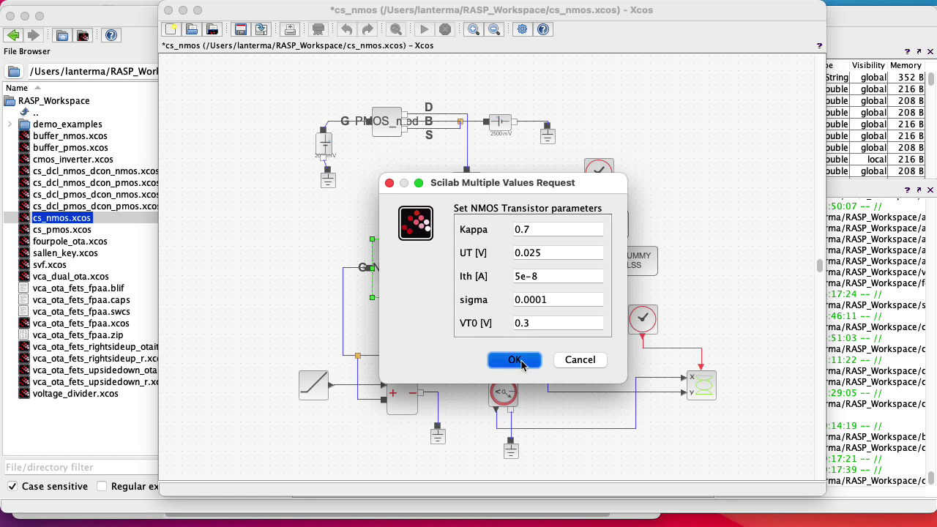
{"action": "double_click", "coordinate": [510, 274]}
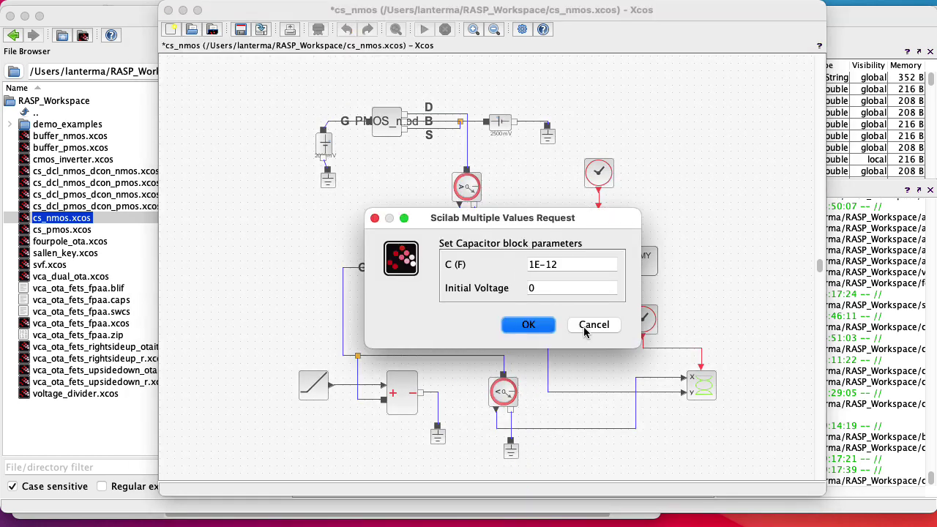
{"action": "left_click", "coordinate": [544, 334]}
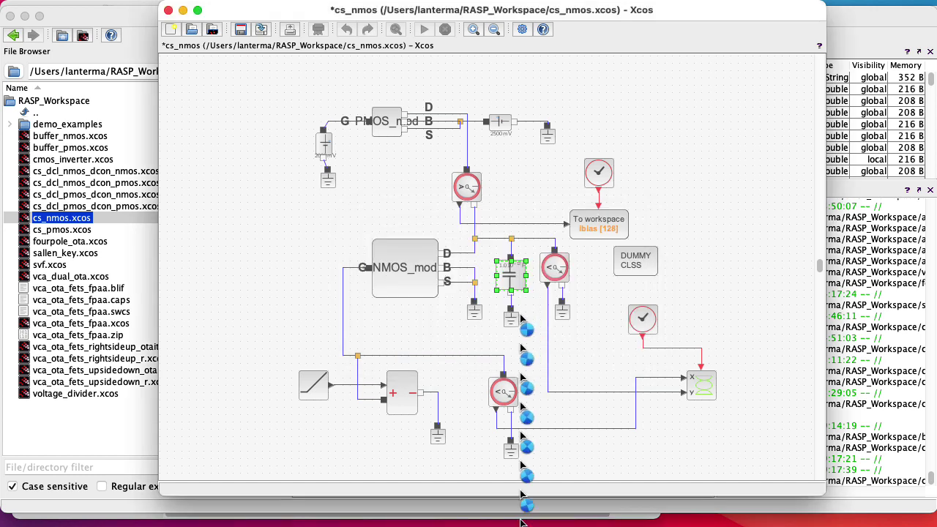
Set the gate bias source to 2 V and the supply source to 2.5 V
{"action": "left_click", "coordinate": [325, 147]}
{"action": "double_click", "coordinate": [325, 146]}
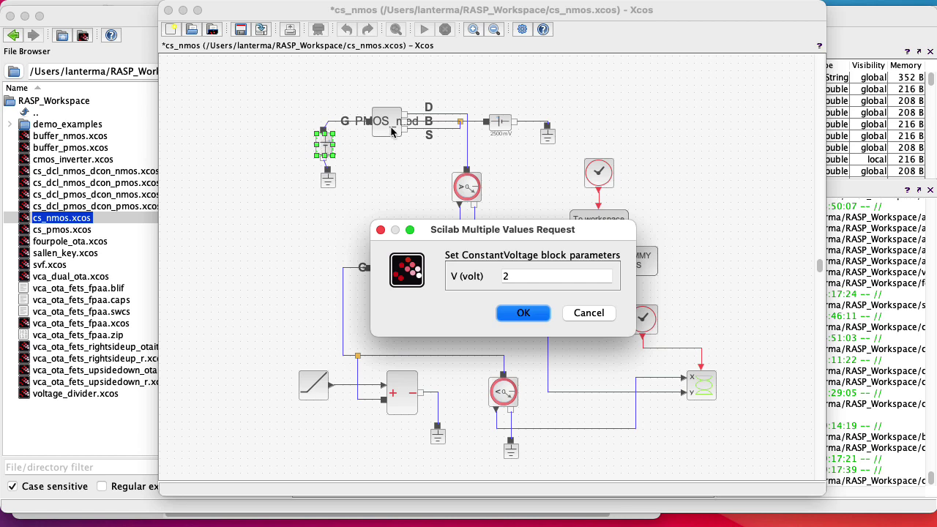
{"action": "left_click", "coordinate": [544, 313]}
{"action": "left_click", "coordinate": [495, 128]}
{"action": "double_click", "coordinate": [495, 128]}
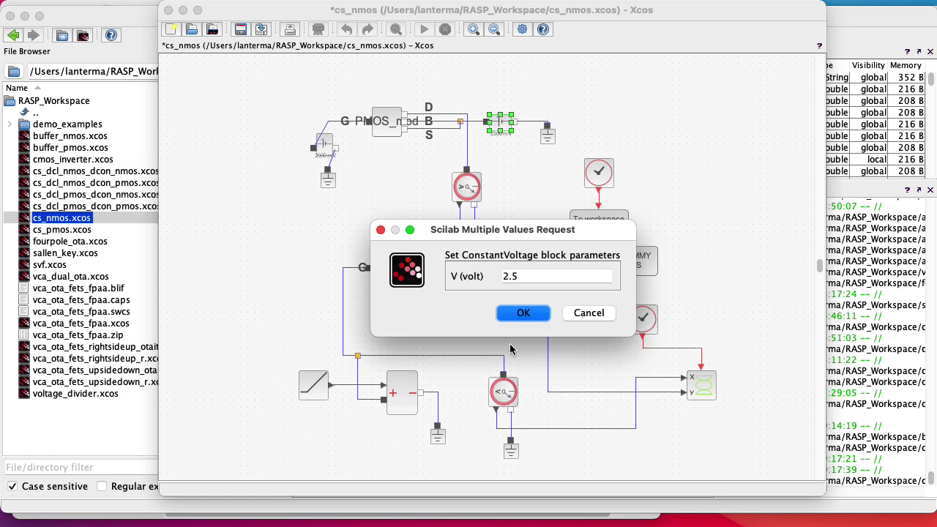
{"action": "left_click", "coordinate": [537, 313]}
Rotate the gate bias source twice and save the cs_nmos diagram
{"action": "left_click", "coordinate": [326, 148]}
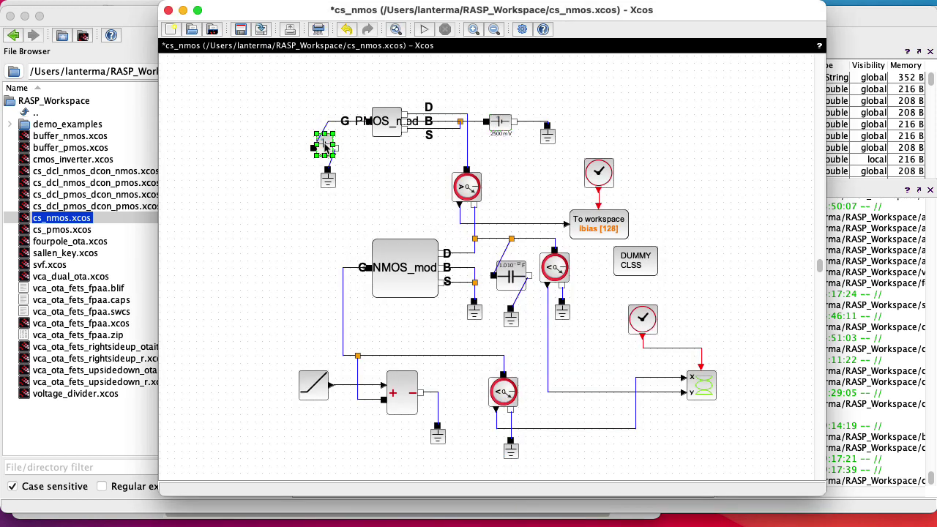
{"action": "key", "text": "ctrl+r"}
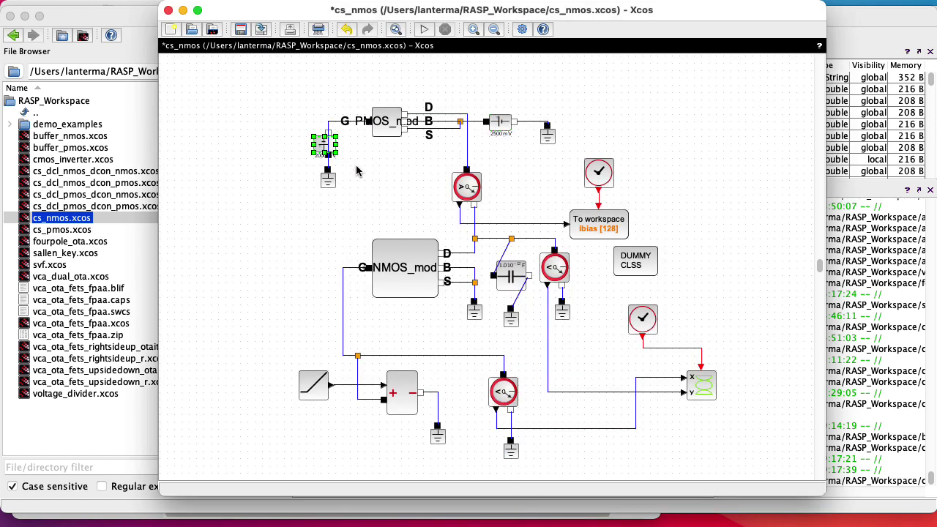
{"action": "key", "text": "ctrl+r"}
{"action": "key", "text": "ctrl+r"}
{"action": "left_click", "coordinate": [357, 170]}
{"action": "key", "text": "ctrl+s"}
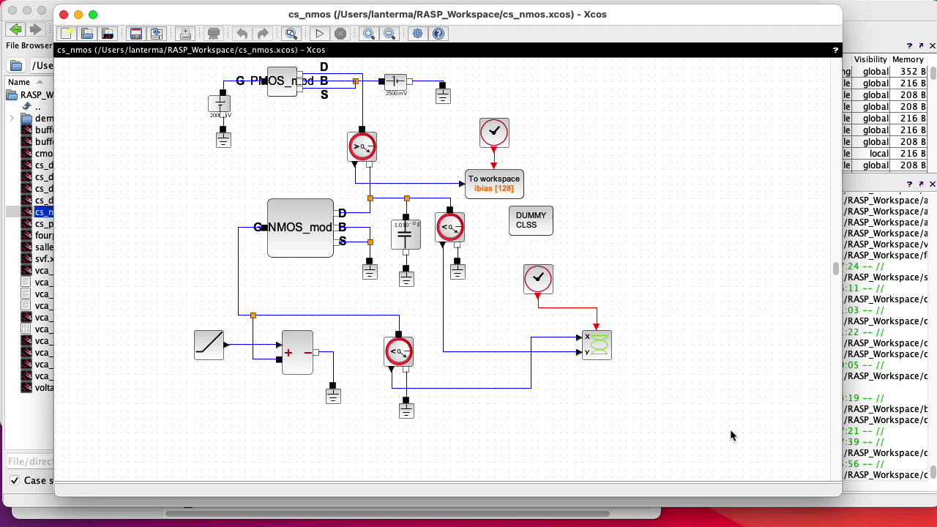
Simulate cs_nmos, enlarge the transfer-curve plot to inspect it, then close it
{"action": "left_click", "coordinate": [320, 34]}
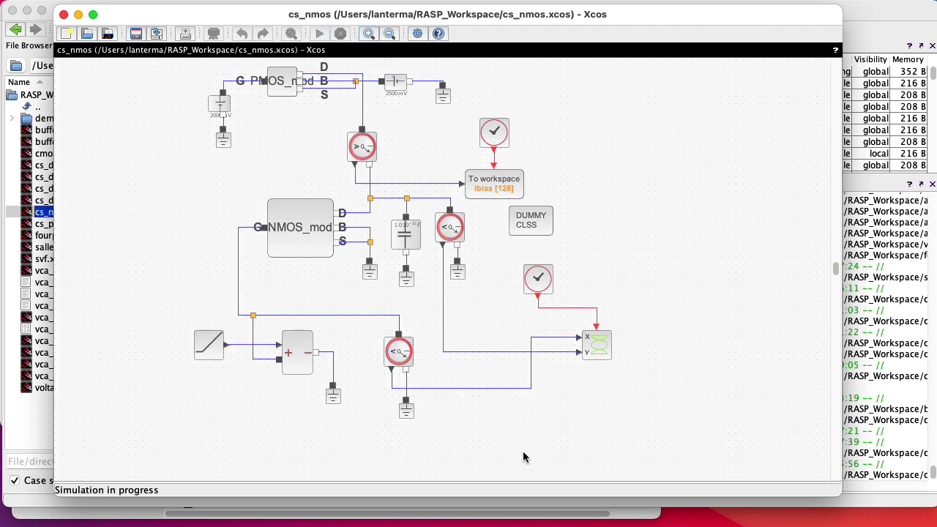
{"action": "left_click", "coordinate": [762, 361]}
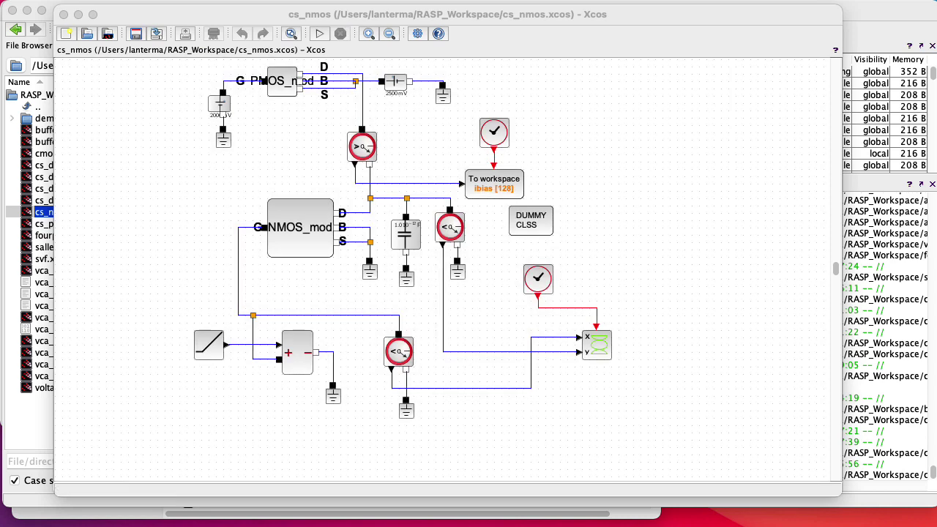
{"action": "left_click_drag", "start_coordinate": [636, 246], "coordinate": [470, 87]}
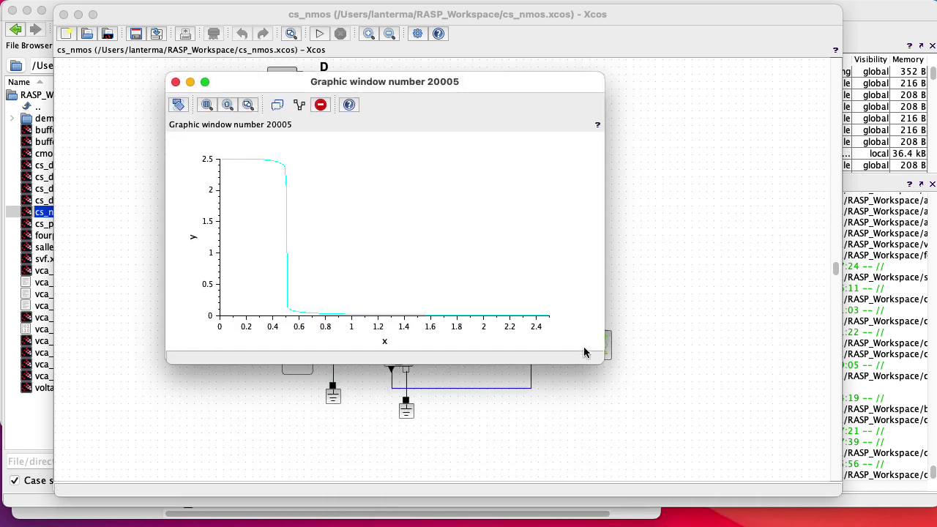
{"action": "left_click_drag", "start_coordinate": [594, 355], "coordinate": [816, 477]}
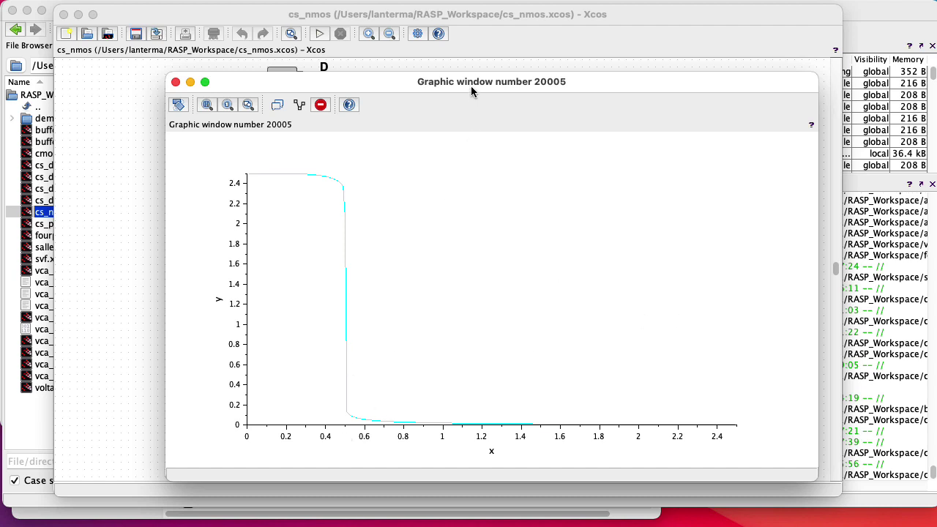
{"action": "key", "text": "super+w"}
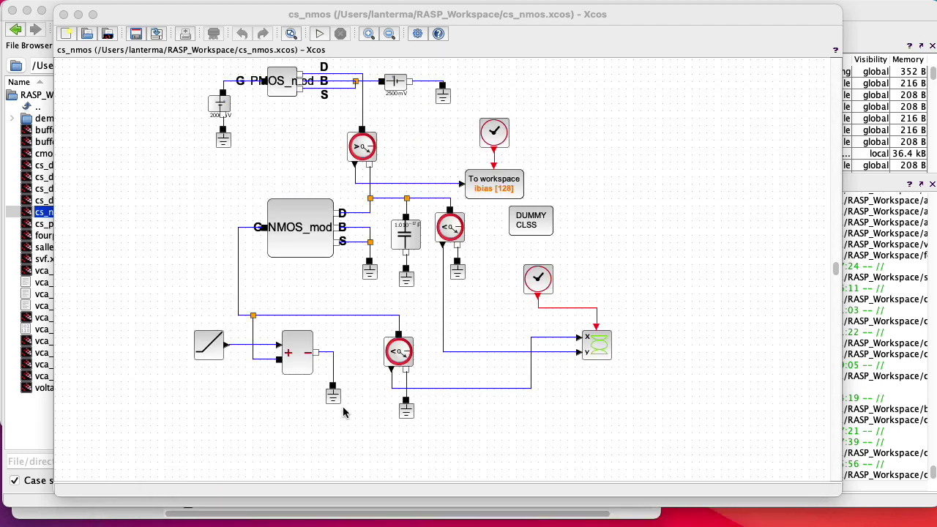
Change the gate bias source to 0.5 V and rotate it twice
{"action": "left_click", "coordinate": [278, 136]}
{"action": "double_click", "coordinate": [224, 105]}
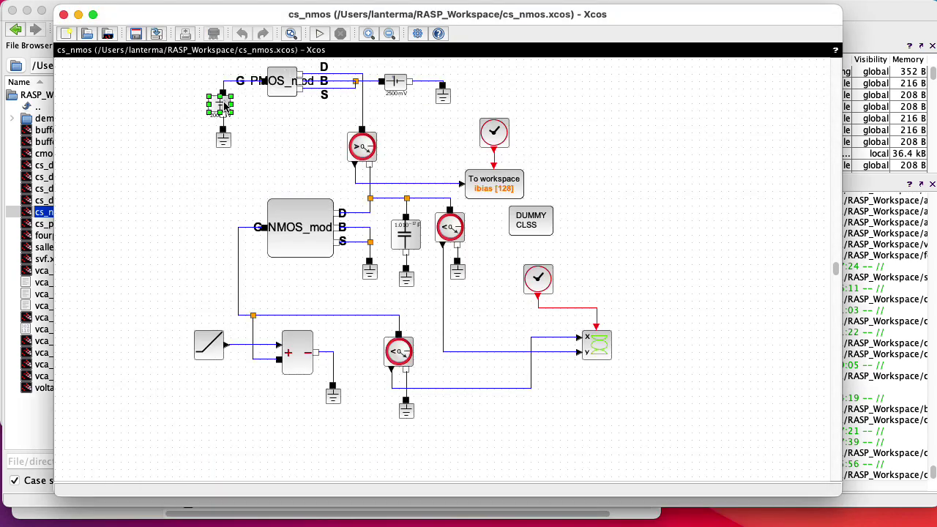
{"action": "double_click", "coordinate": [516, 272]}
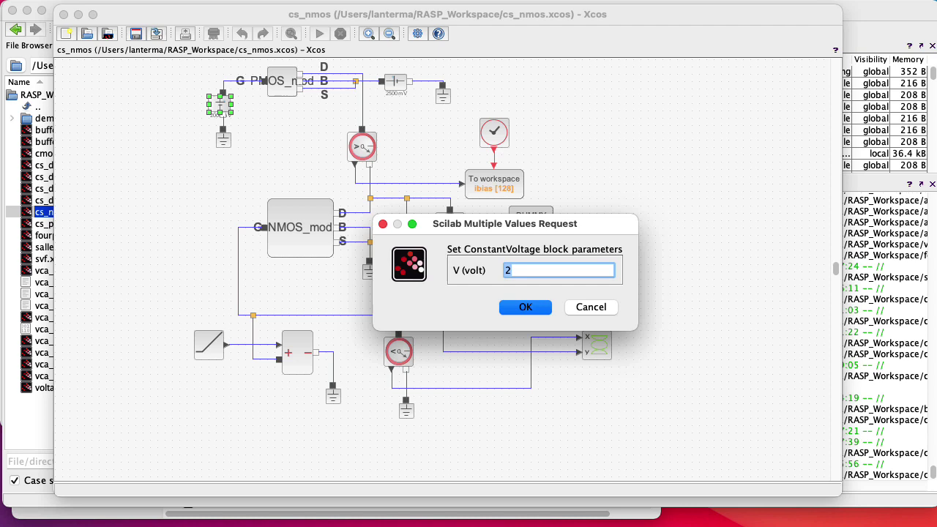
{"action": "type", "text": "9,5"}
{"action": "key", "text": "Return"}
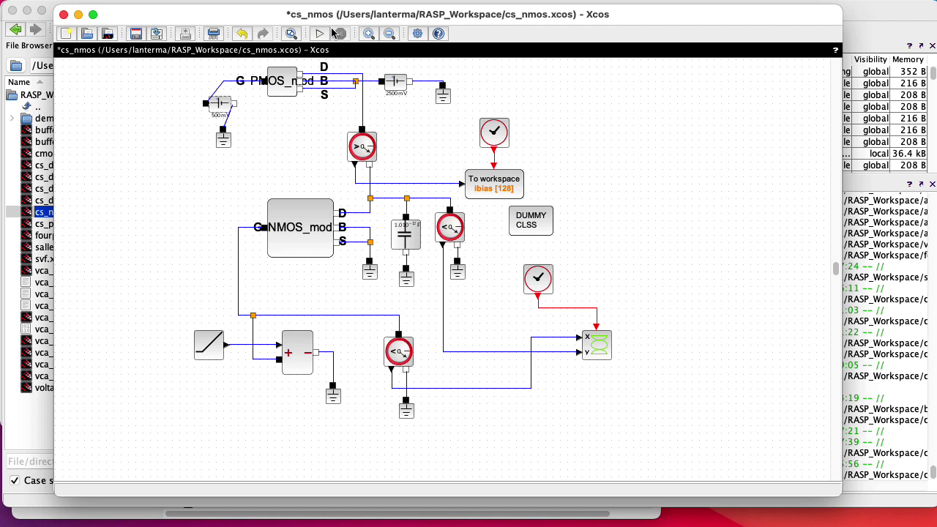
{"action": "left_click", "coordinate": [221, 107]}
{"action": "key", "text": "ctrl+r"}
{"action": "key", "text": "ctrl+r"}
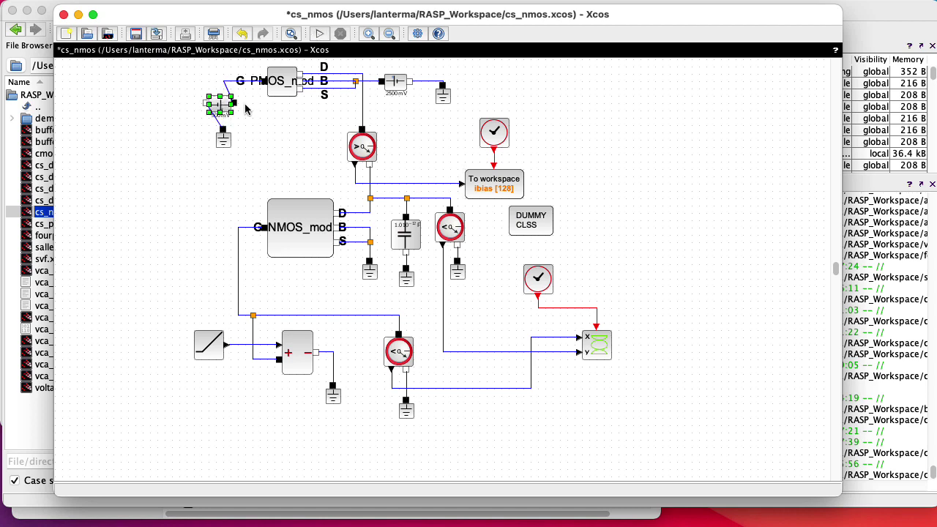
{"action": "key", "text": "ctrl+r"}
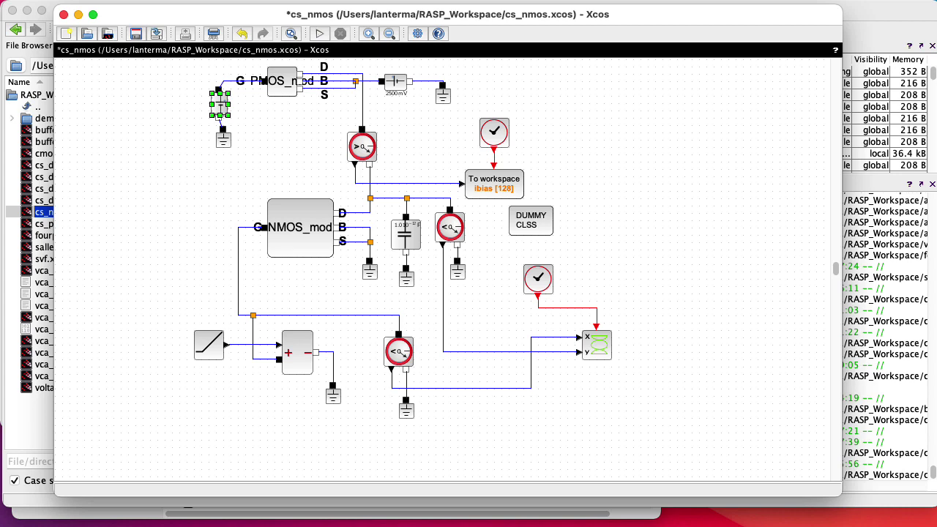
Rerun the simulation and dismiss the Modelica info message
{"action": "left_click", "coordinate": [457, 10]}
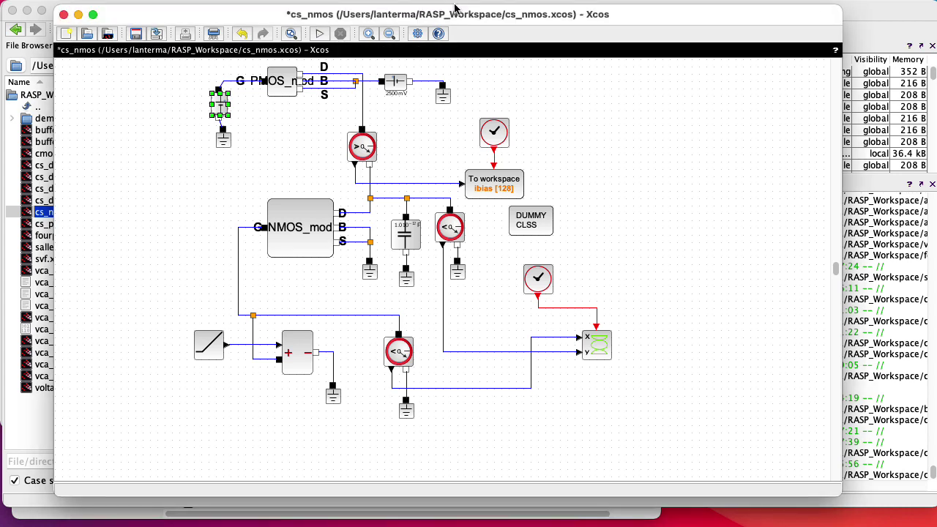
{"action": "left_click", "coordinate": [320, 33]}
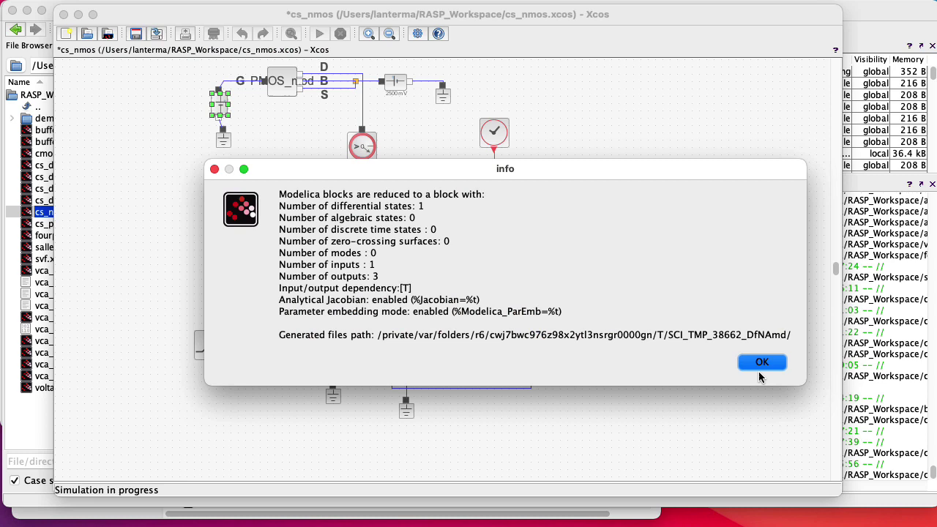
{"action": "left_click", "coordinate": [761, 362]}
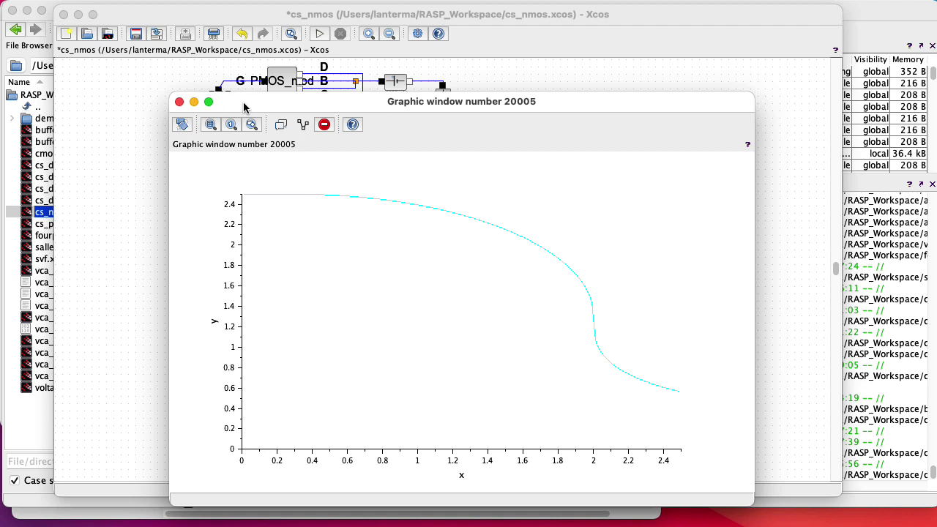
Set the gate voltage source to 1.25 V
{"action": "key", "text": "super+m"}
{"action": "double_click", "coordinate": [220, 106]}
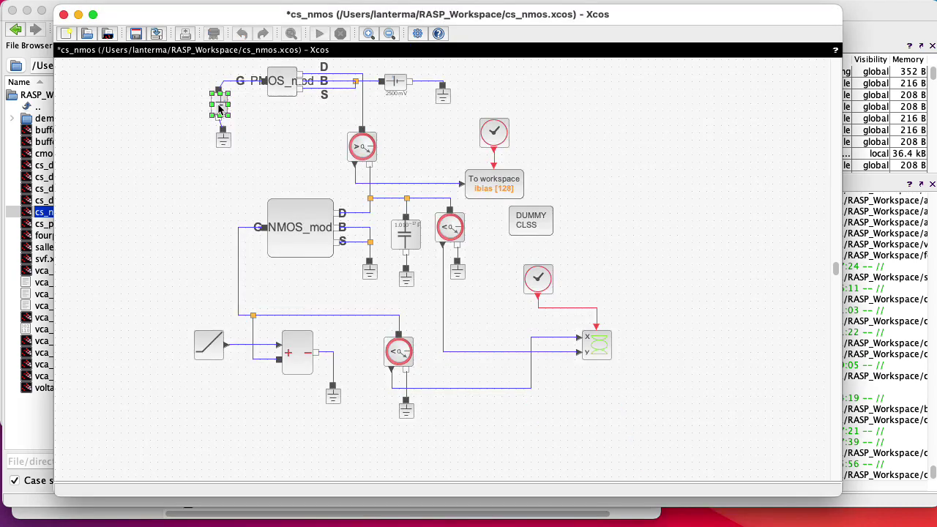
{"action": "key", "text": "super+a"}
{"action": "type", "text": "1.2"}
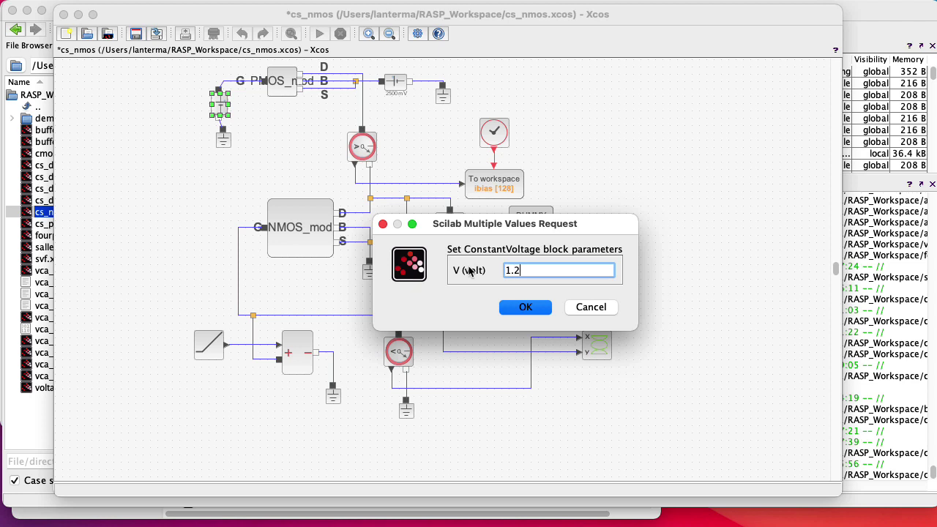
{"action": "type", "text": "5"}
{"action": "key", "text": "Return"}
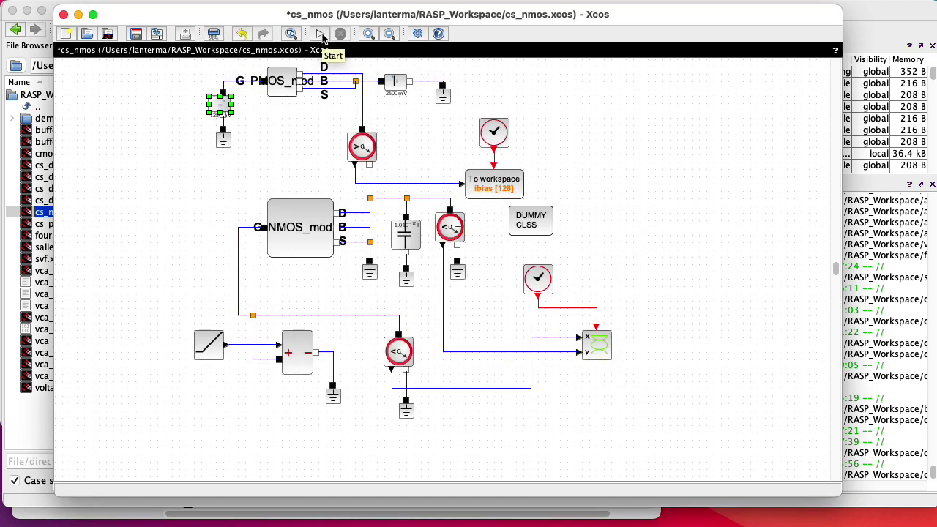
Rerun the simulation and enlarge the transfer curve switching near x = 1.25
{"action": "left_click", "coordinate": [321, 34]}
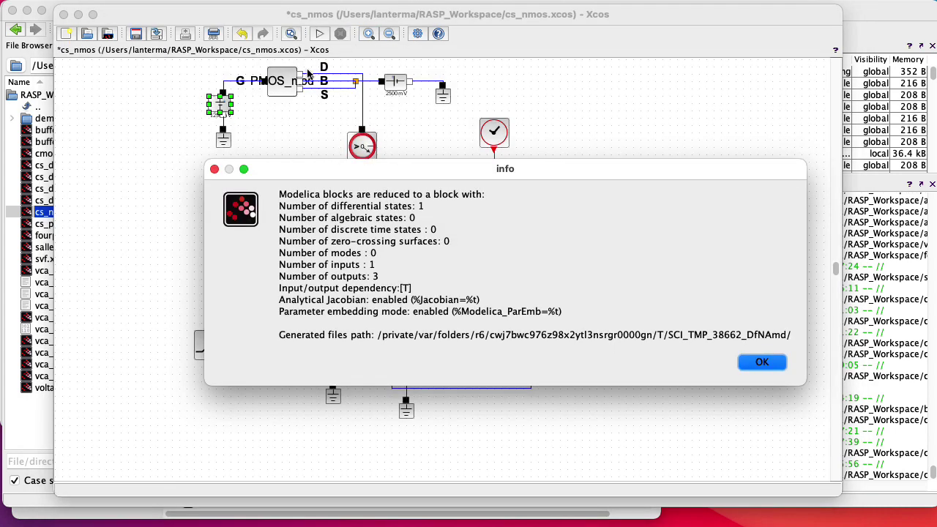
{"action": "left_click", "coordinate": [767, 364]}
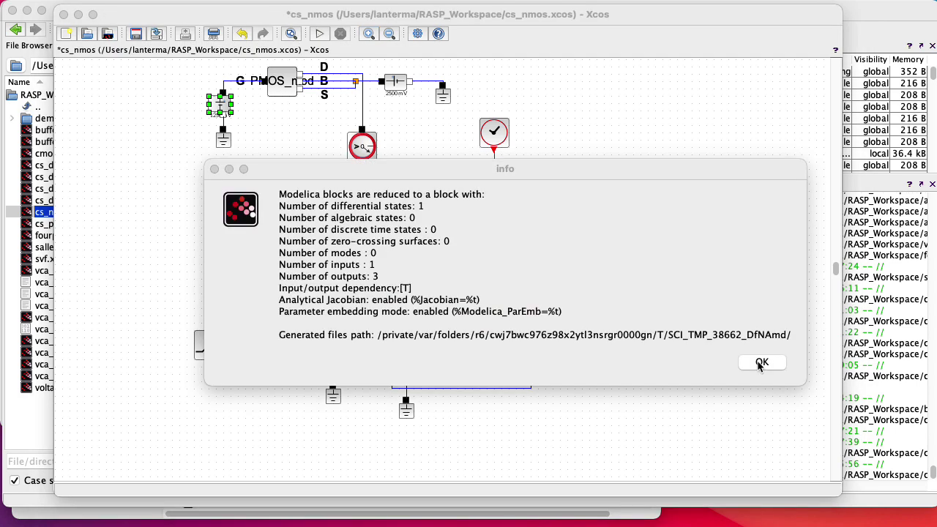
{"action": "left_click", "coordinate": [761, 363]}
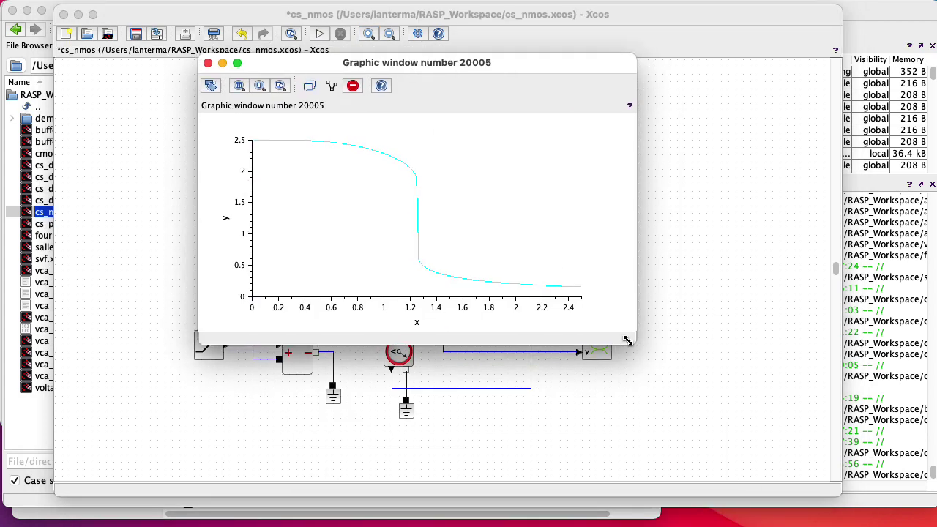
{"action": "left_click_drag", "start_coordinate": [627, 338], "coordinate": [740, 511]}
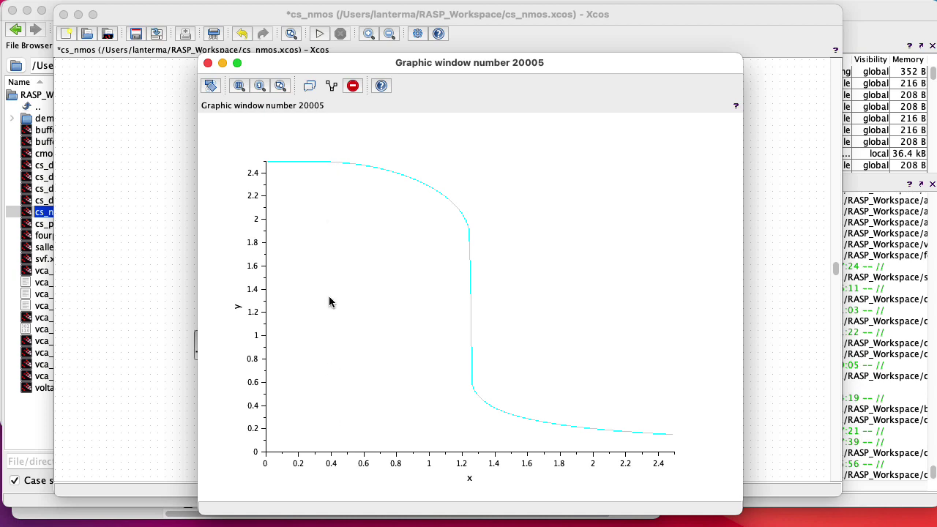
Set the PMOS_mod Kappa to 0.3
{"action": "left_click", "coordinate": [161, 213]}
{"action": "left_click", "coordinate": [161, 213]}
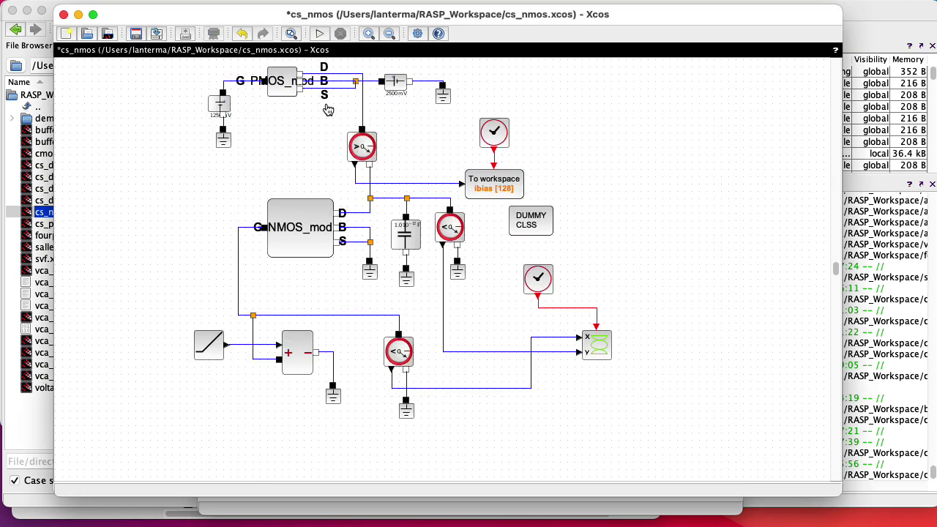
{"action": "double_click", "coordinate": [288, 92]}
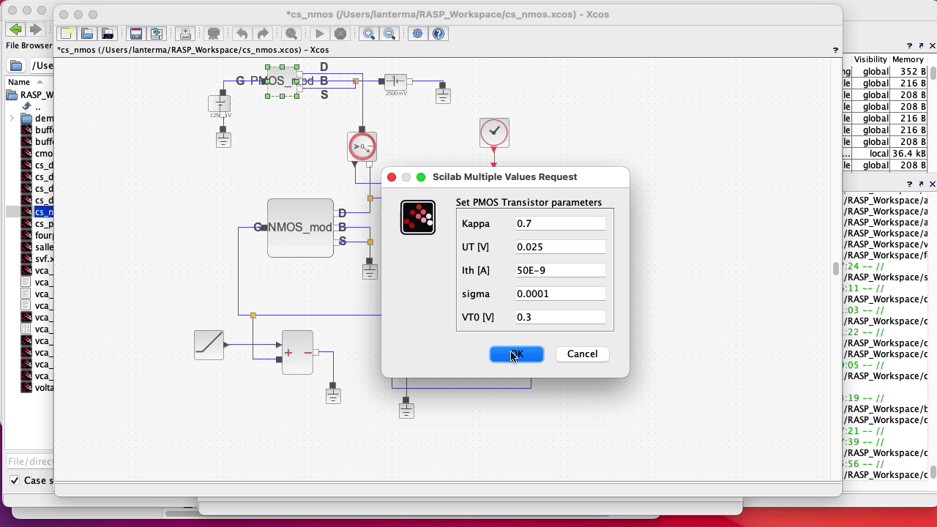
{"action": "left_click", "coordinate": [540, 228]}
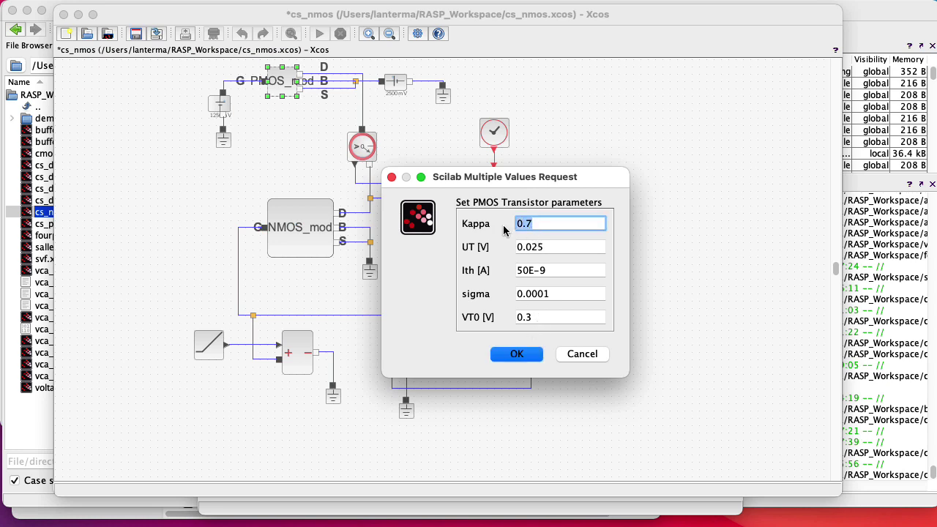
{"action": "type", "text": "0.3"}
{"action": "key", "text": "Return"}
Set the NMOS_mod Kappa to 1
{"action": "left_click", "coordinate": [322, 229]}
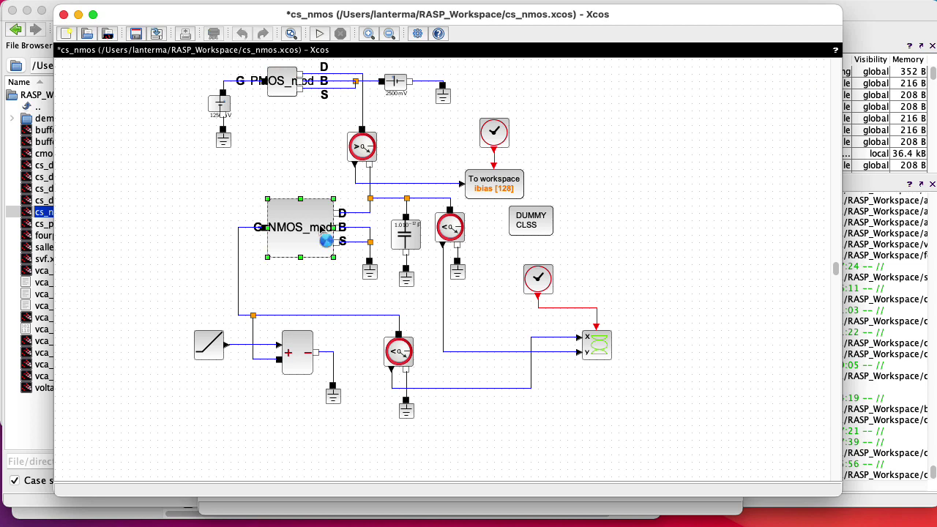
{"action": "double_click", "coordinate": [322, 229]}
{"action": "left_click", "coordinate": [549, 224]}
{"action": "type", "text": "1"}
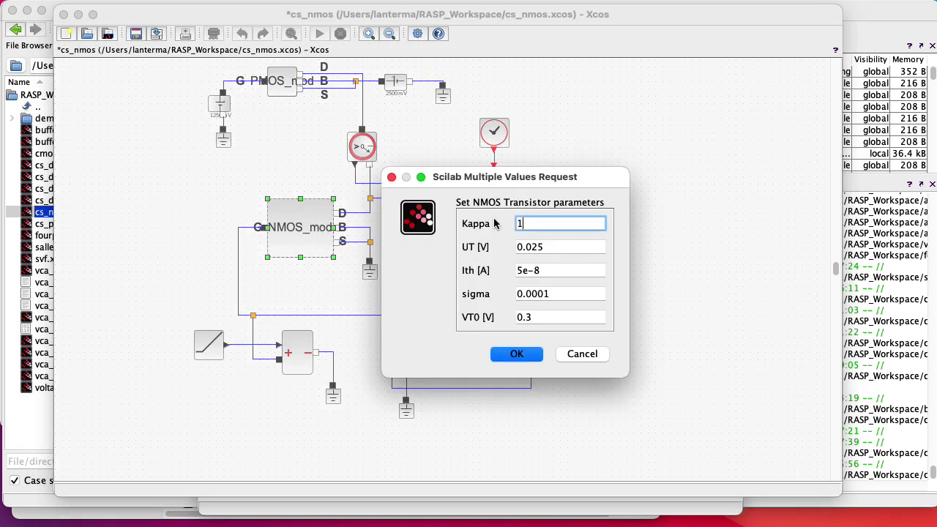
{"action": "left_click", "coordinate": [518, 354]}
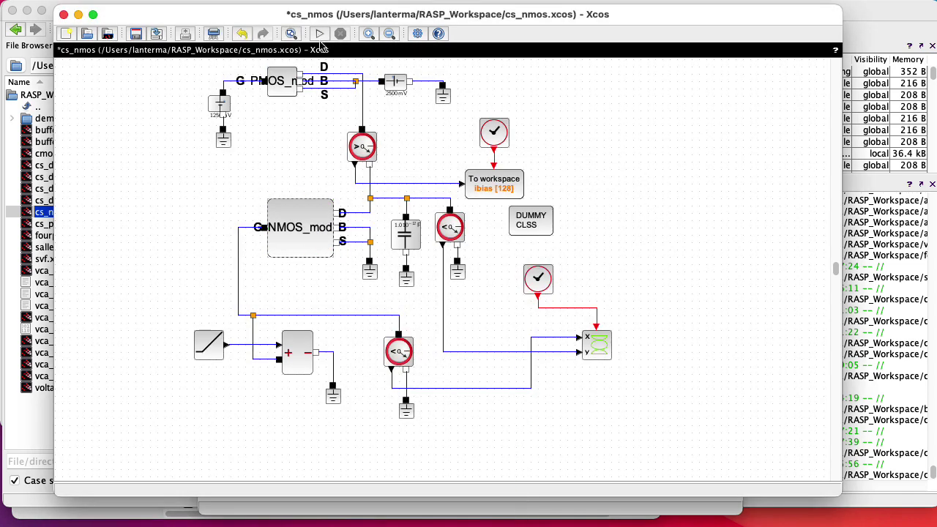
Simulate, enlarge the plot dropping near x = 0.6, and recheck the gate source unchanged
{"action": "left_click", "coordinate": [319, 33]}
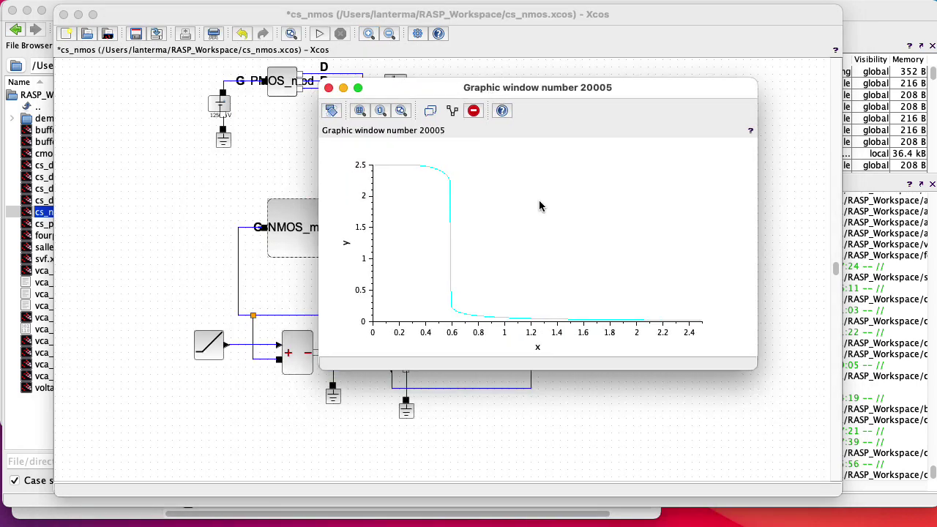
{"action": "left_click_drag", "start_coordinate": [753, 367], "coordinate": [864, 479]}
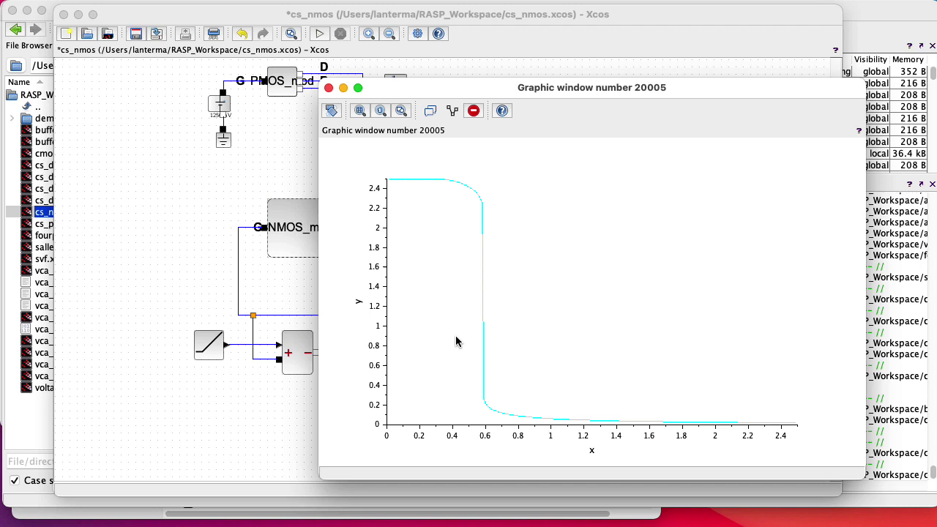
{"action": "left_click", "coordinate": [225, 110]}
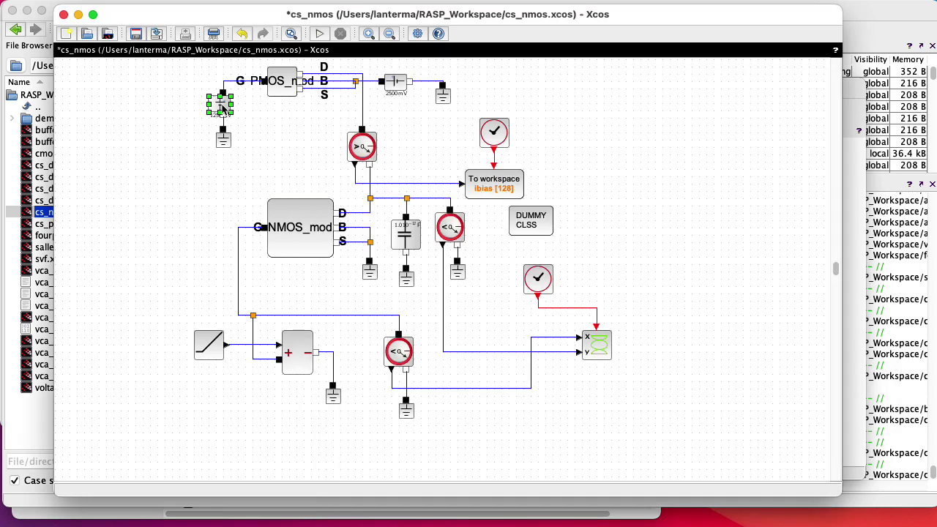
{"action": "double_click", "coordinate": [225, 109]}
{"action": "left_click", "coordinate": [590, 307]}
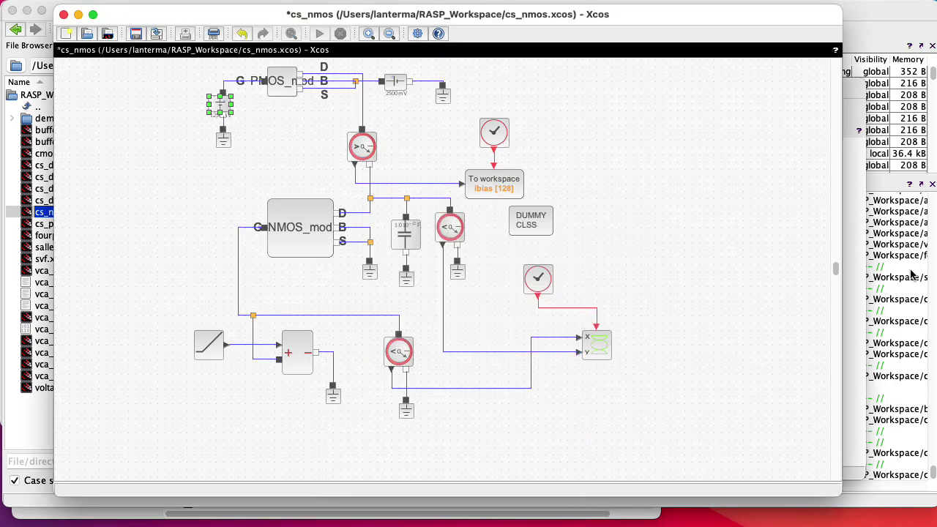
{"action": "left_click", "coordinate": [861, 260]}
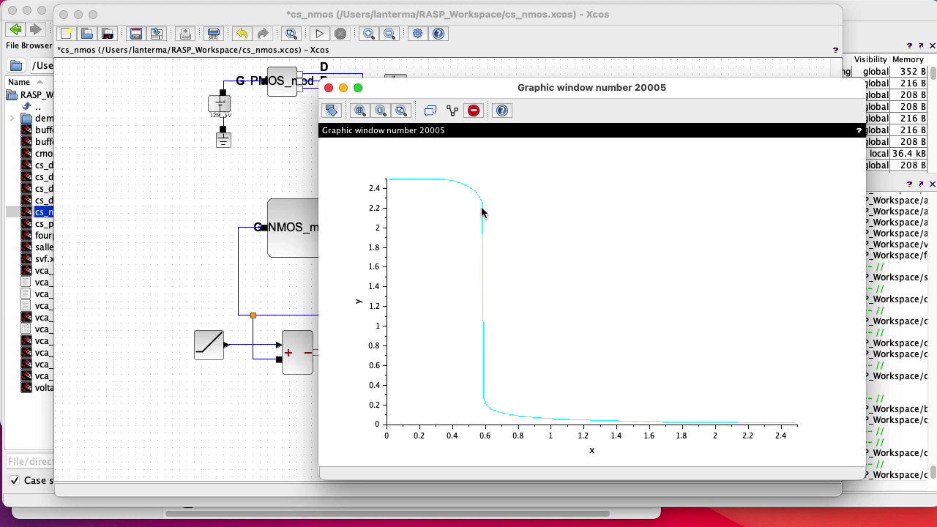
{"action": "left_click", "coordinate": [202, 191]}
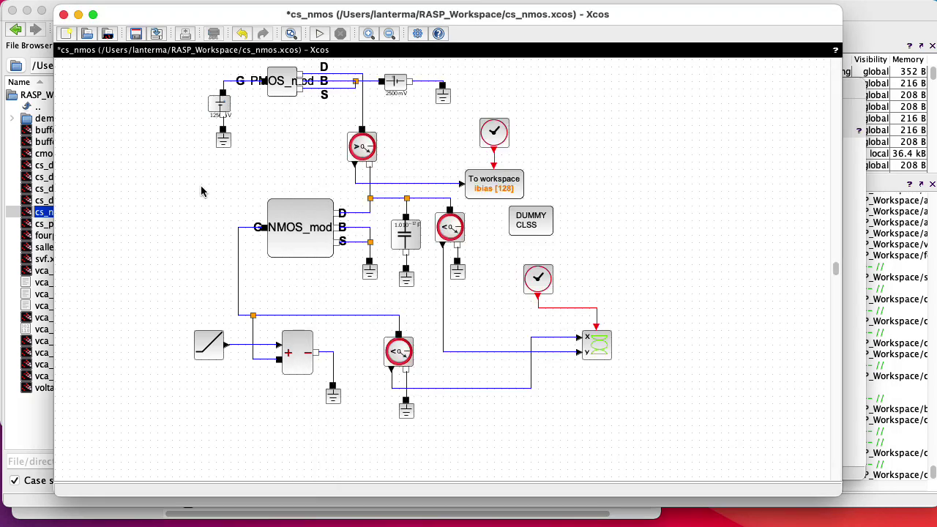
Set the PMOS_mod Kappa to 1
{"action": "left_click", "coordinate": [273, 93]}
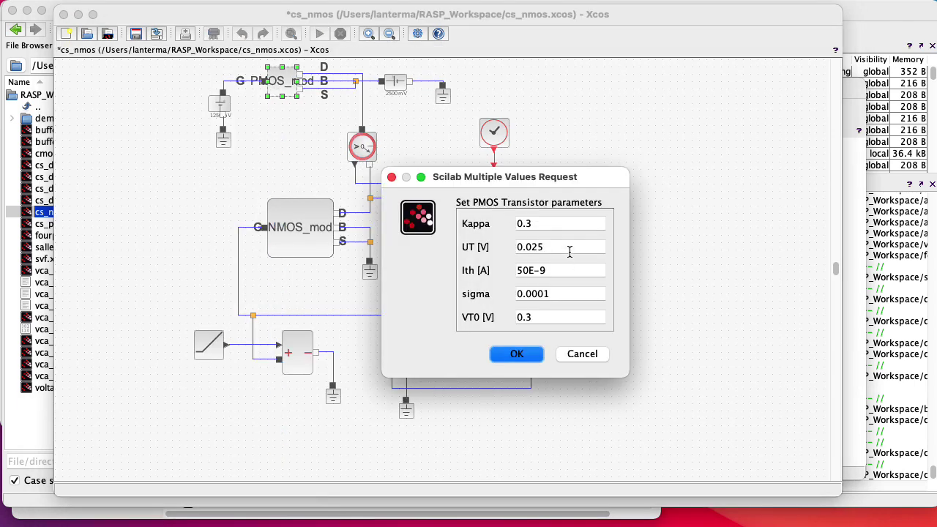
{"action": "double_click", "coordinate": [518, 224]}
{"action": "type", "text": "1"}
{"action": "left_click", "coordinate": [517, 353]}
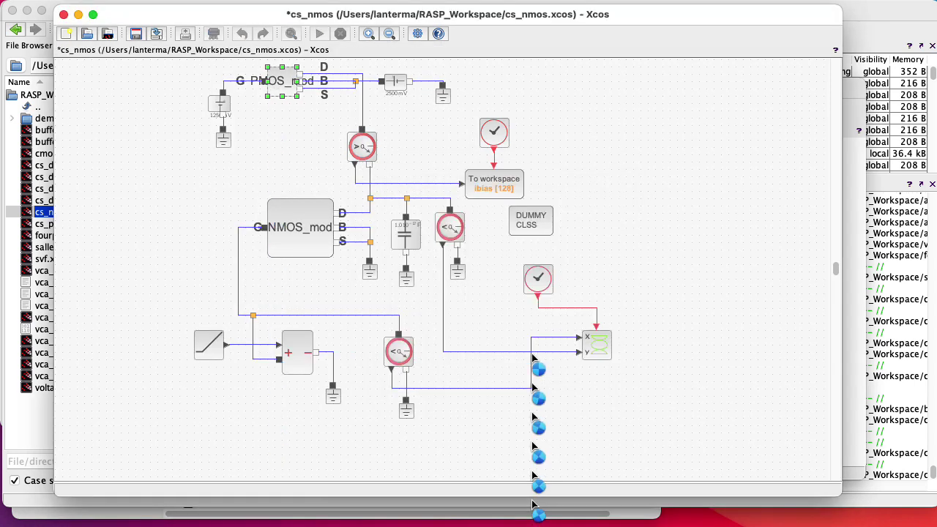
Set the NMOS_mod Kappa to 0.7, close the old plot, and rerun the simulation
{"action": "double_click", "coordinate": [318, 251]}
{"action": "double_click", "coordinate": [537, 227]}
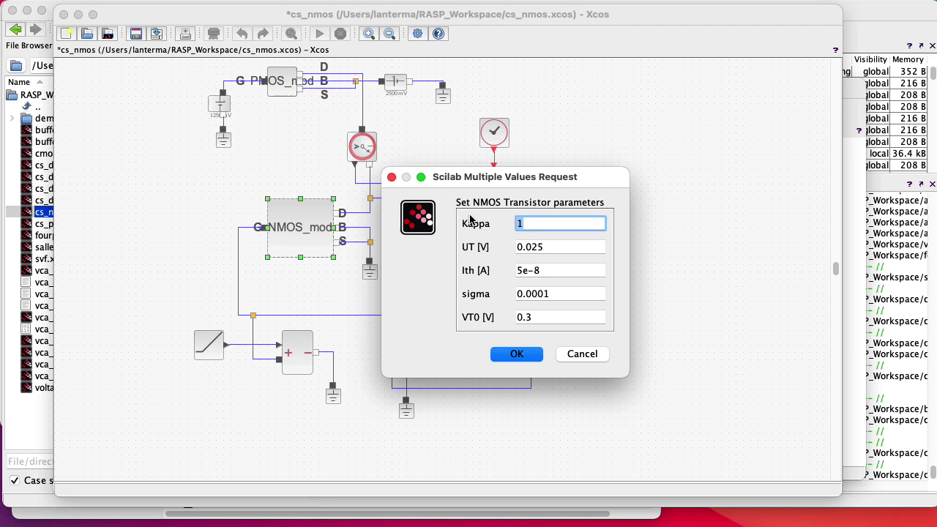
{"action": "type", "text": "0.7"}
{"action": "key", "text": "Return"}
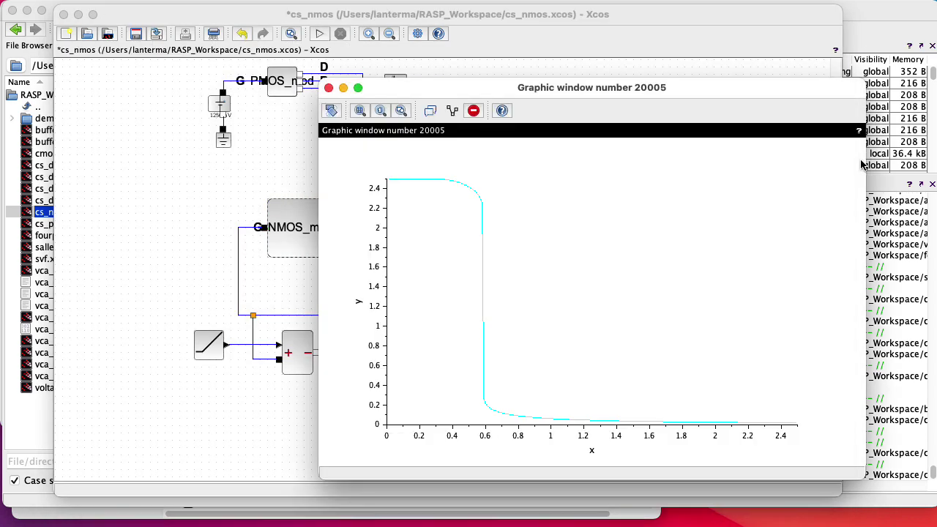
{"action": "left_click", "coordinate": [329, 88]}
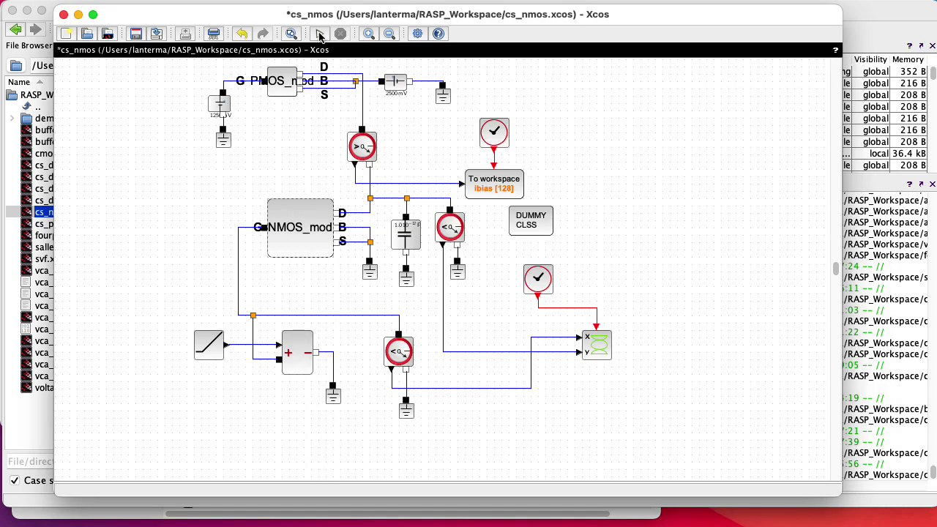
{"action": "left_click", "coordinate": [319, 34]}
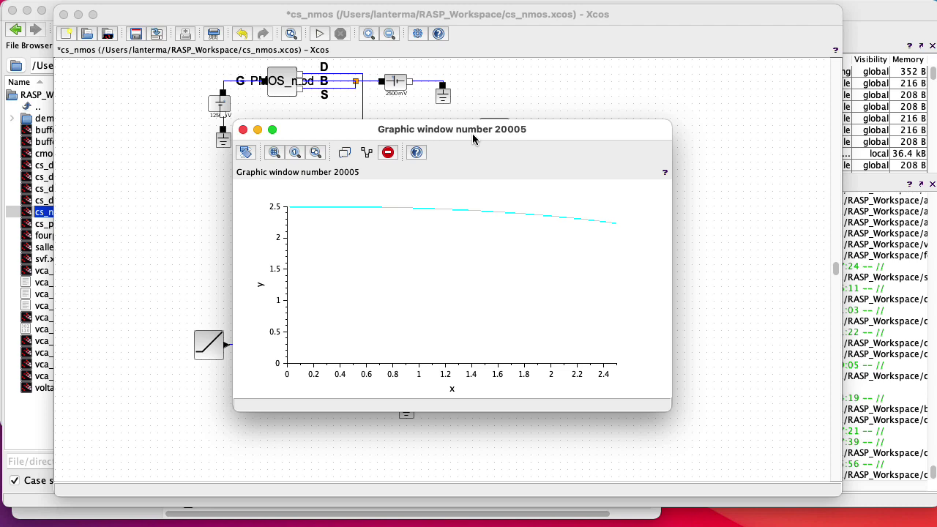
Close the old plot and set the PMOS_mod Kappa to 0.7
{"action": "left_click", "coordinate": [243, 130]}
{"action": "double_click", "coordinate": [286, 85]}
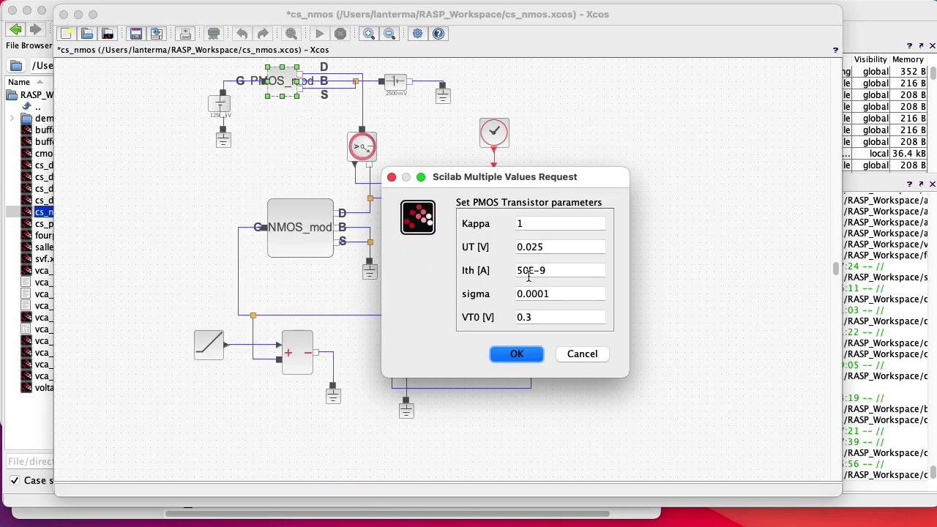
{"action": "double_click", "coordinate": [525, 221]}
{"action": "type", "text": "0.7"}
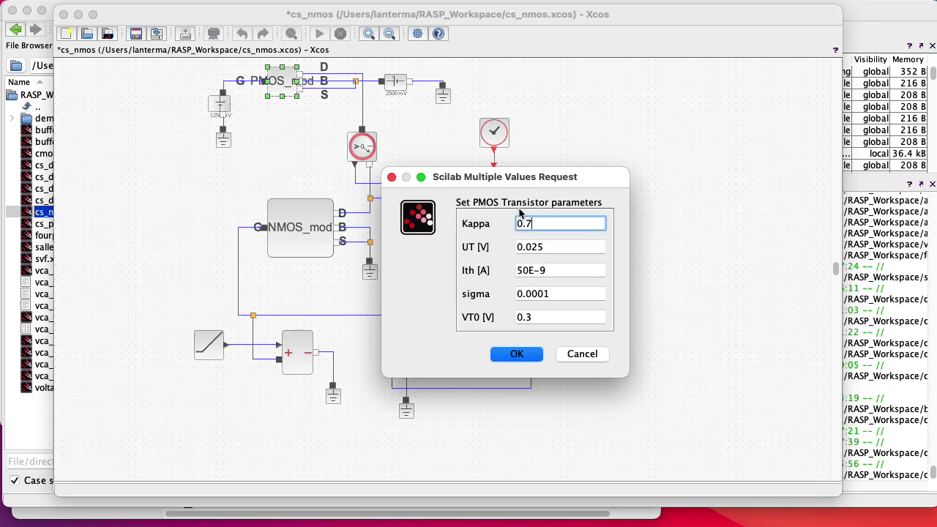
{"action": "key", "text": "Return"}
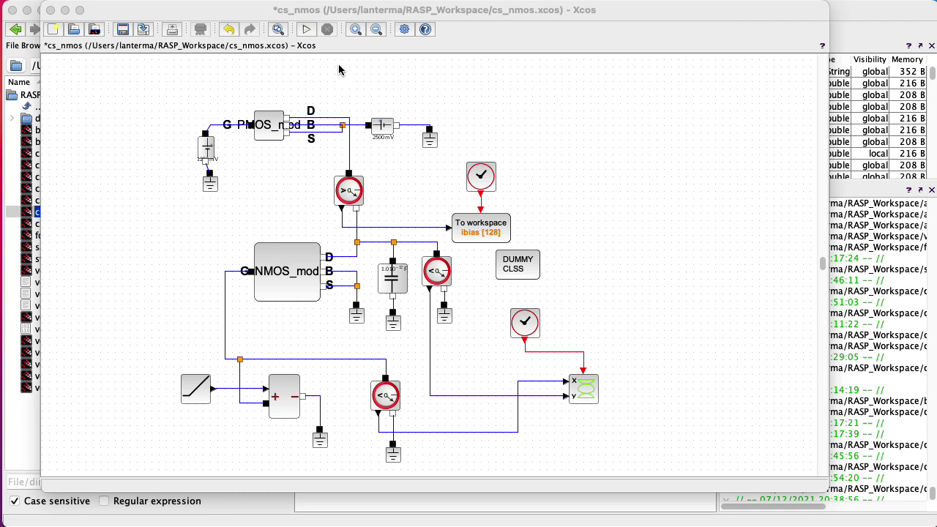
Rerun the simulation, enlarge the curve dropping near x = 1.25, then move it aside
{"action": "left_click", "coordinate": [306, 29]}
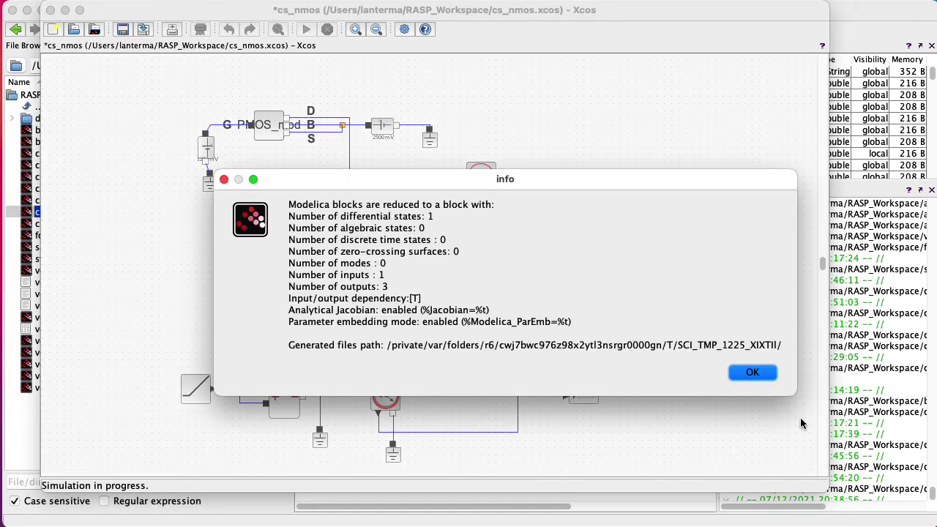
{"action": "left_click", "coordinate": [751, 372]}
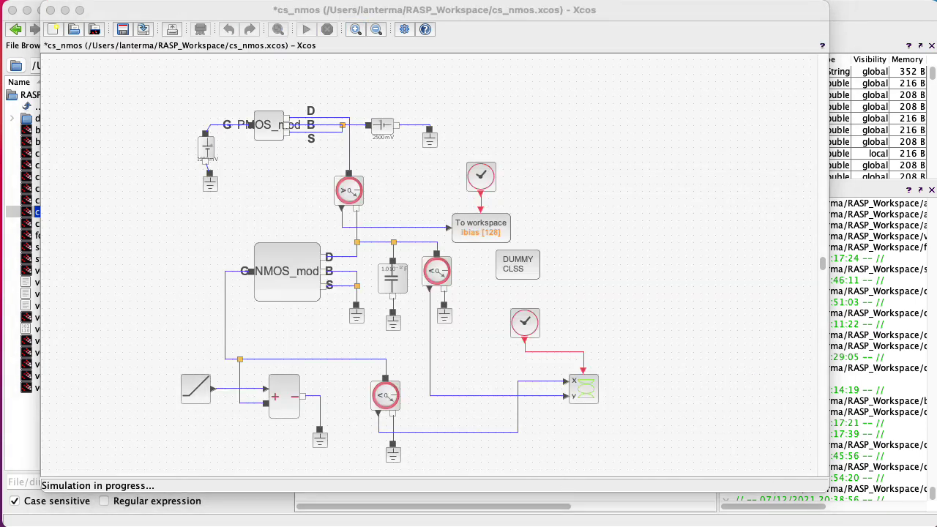
{"action": "left_click_drag", "start_coordinate": [759, 384], "coordinate": [512, 98]}
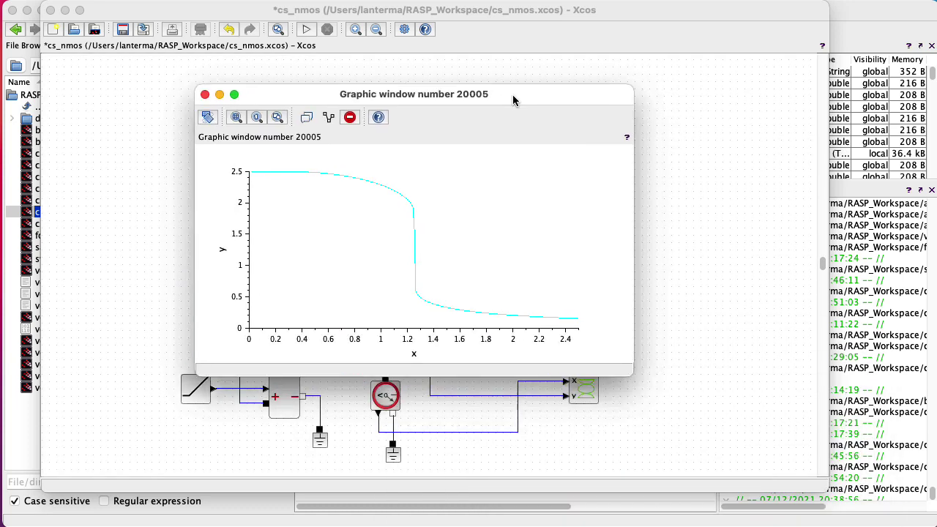
{"action": "left_click_drag", "start_coordinate": [631, 370], "coordinate": [745, 485]}
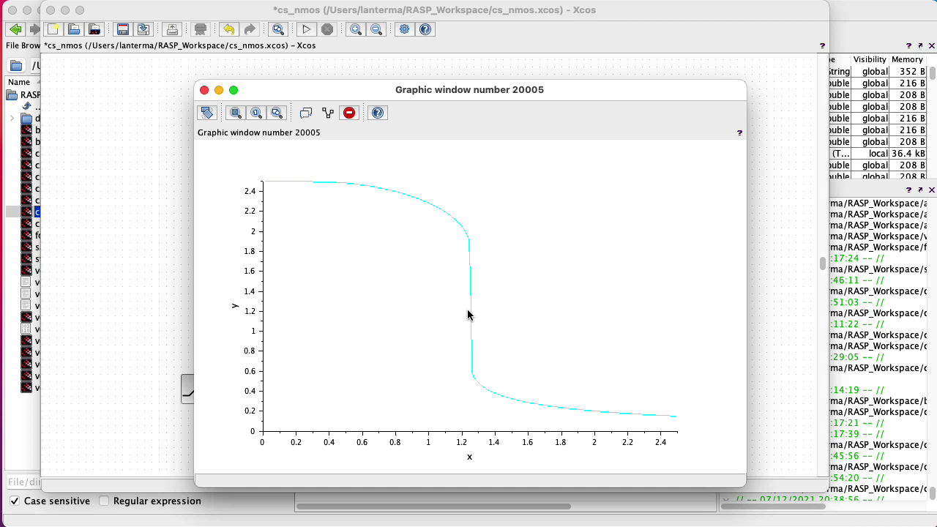
{"action": "left_click_drag", "start_coordinate": [496, 92], "coordinate": [498, 526]}
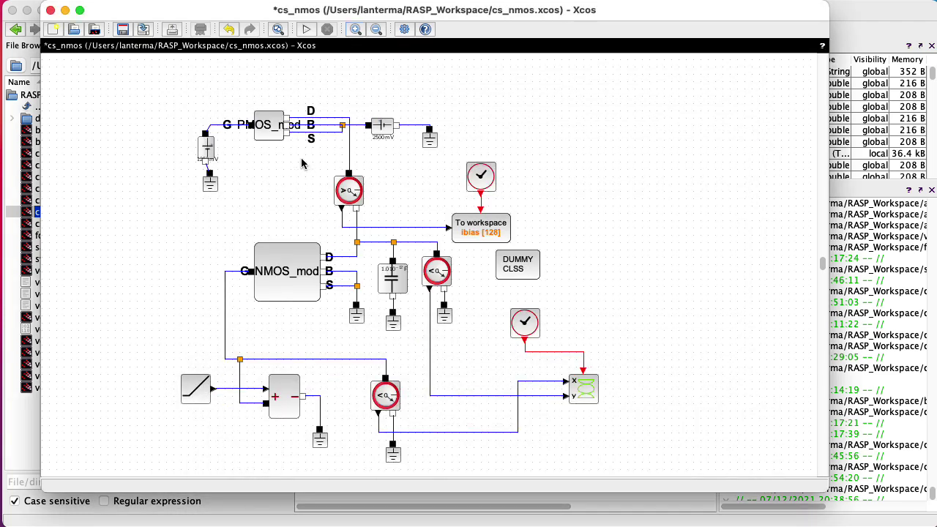
Set PMOS VT0 to 0.8 V, rerun, and enlarge the curve switching near x = 0.75
{"action": "double_click", "coordinate": [274, 126]}
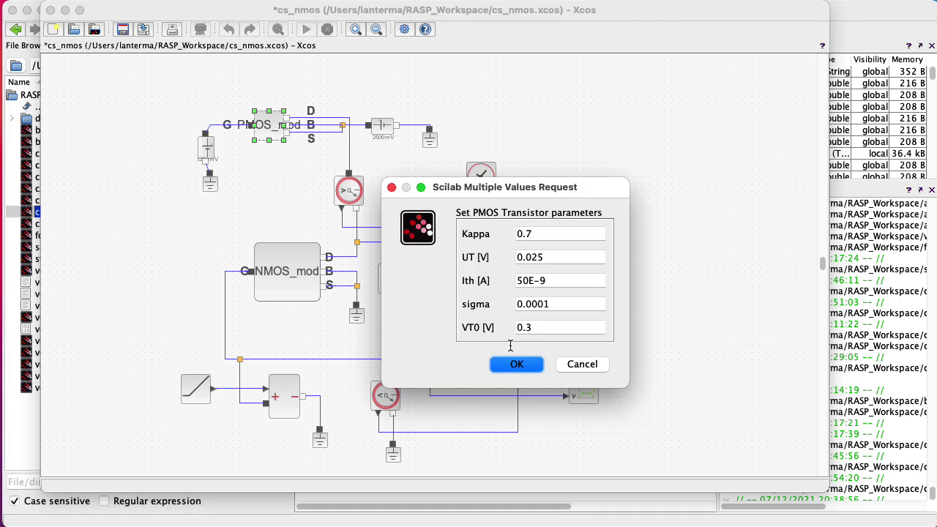
{"action": "left_click", "coordinate": [541, 327]}
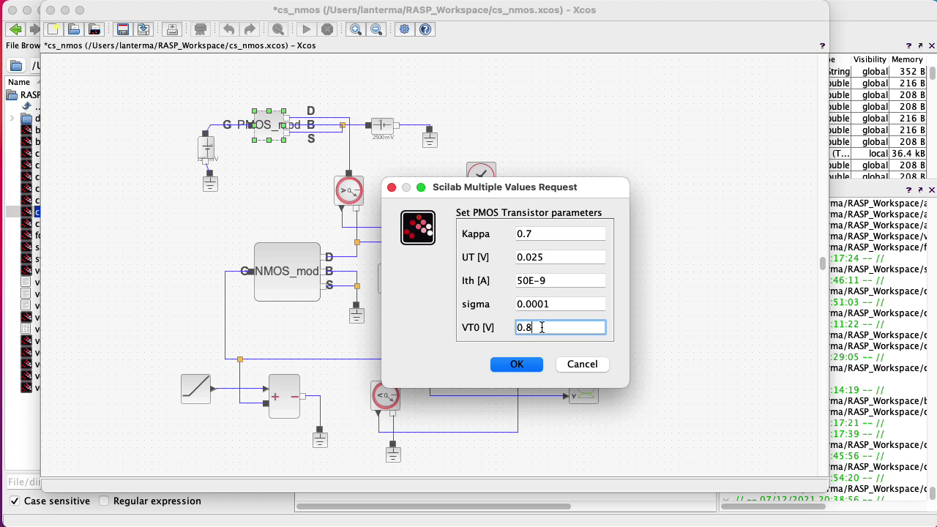
{"action": "key", "text": "Return"}
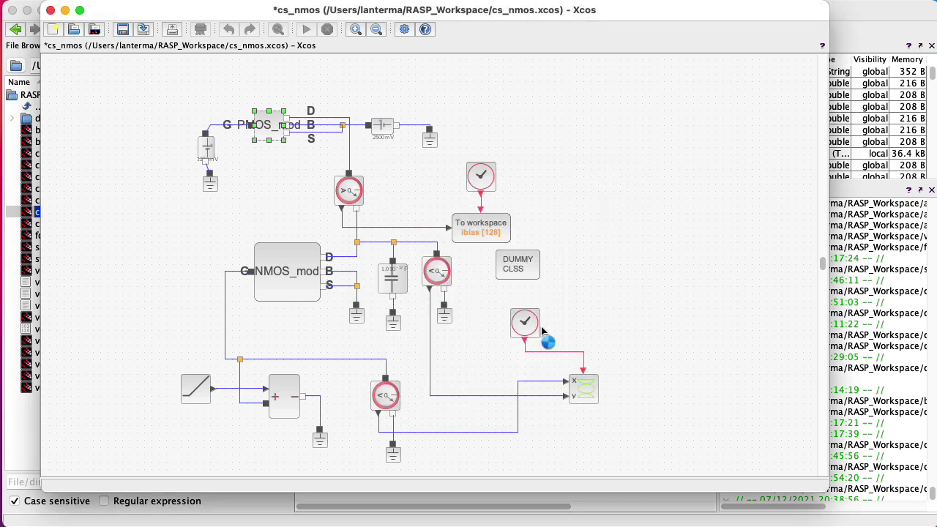
{"action": "left_click", "coordinate": [306, 29]}
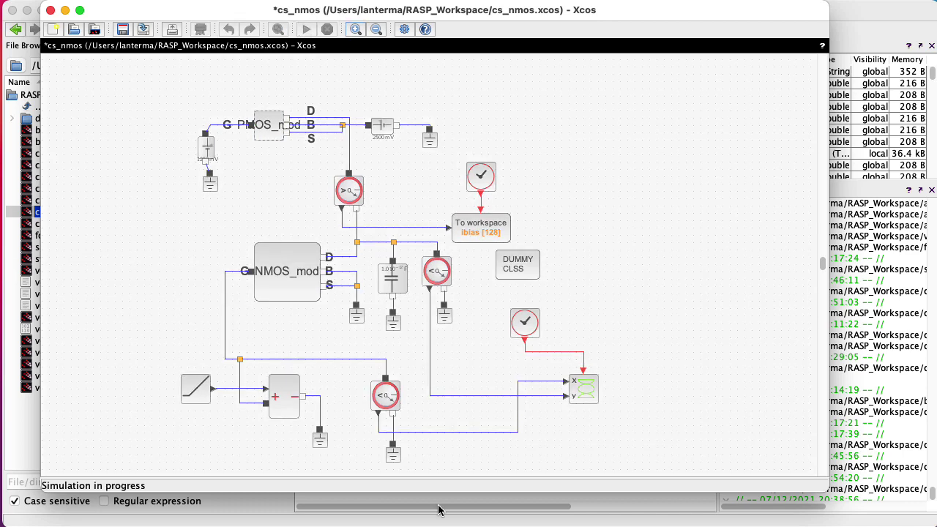
{"action": "left_click", "coordinate": [753, 372]}
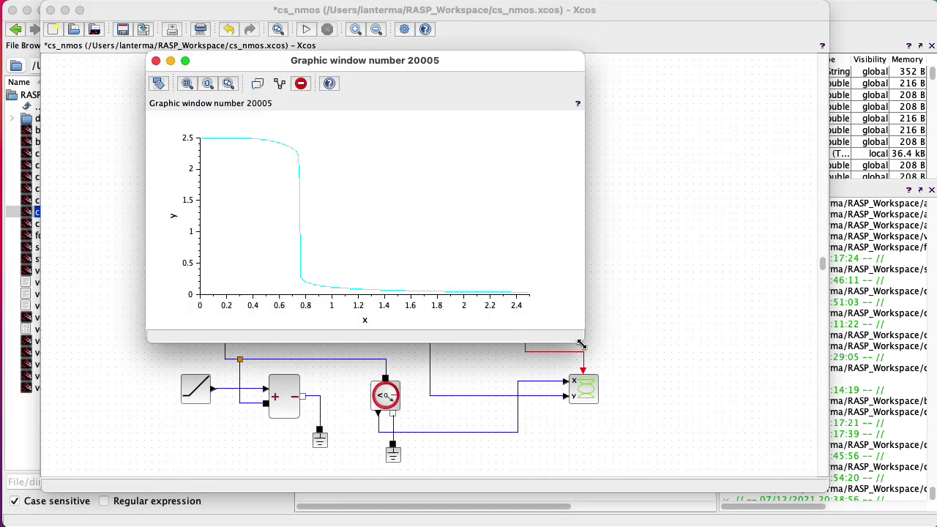
{"action": "left_click_drag", "start_coordinate": [580, 342], "coordinate": [730, 494]}
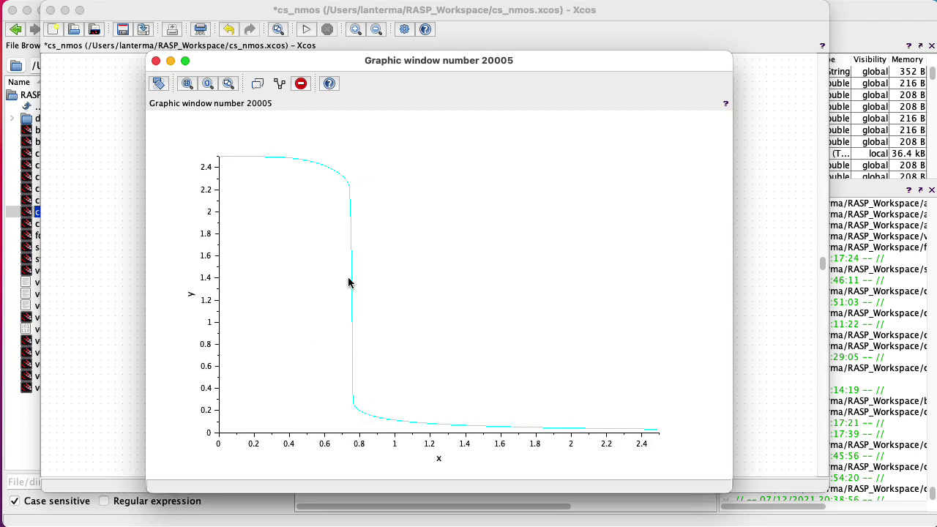
Close the plot, then re-enter the PMOS VT0 value and apply the PMOS parameters
{"action": "left_click", "coordinate": [156, 61]}
{"action": "double_click", "coordinate": [271, 137]}
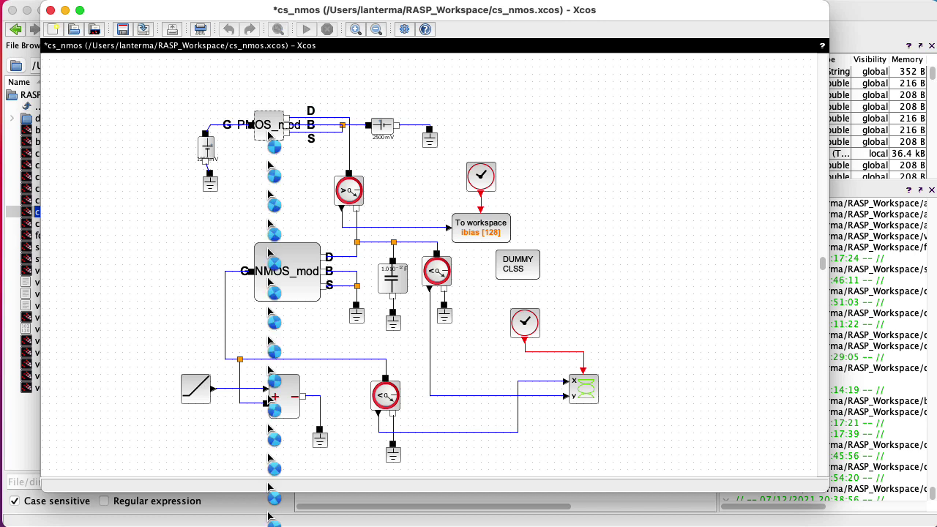
{"action": "double_click", "coordinate": [564, 327]}
{"action": "type", "text": "0.3"}
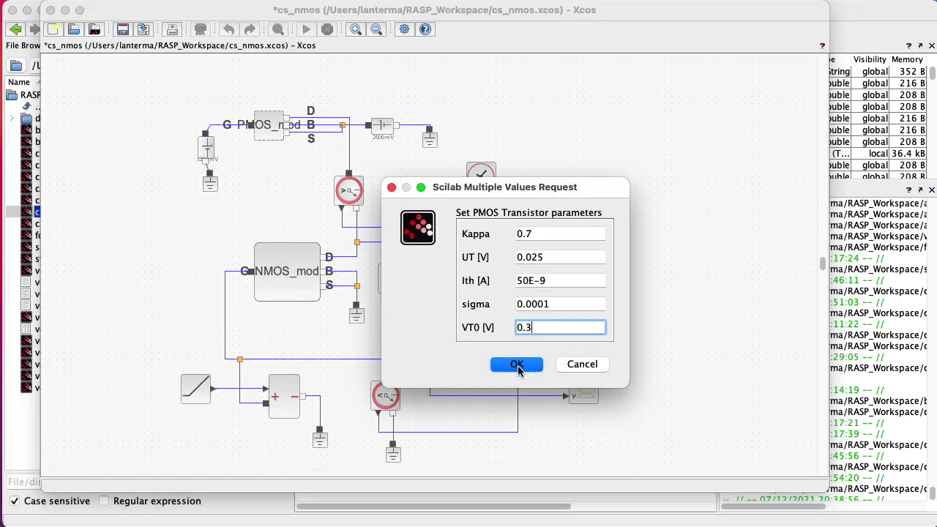
{"action": "left_click", "coordinate": [518, 364]}
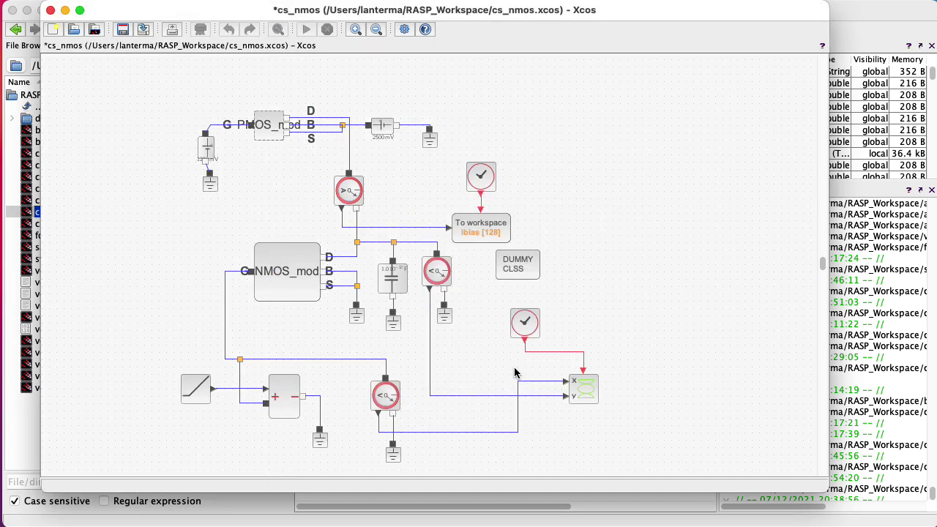
Raise the NMOS_mod threshold VT0 to 0.8
{"action": "double_click", "coordinate": [291, 293]}
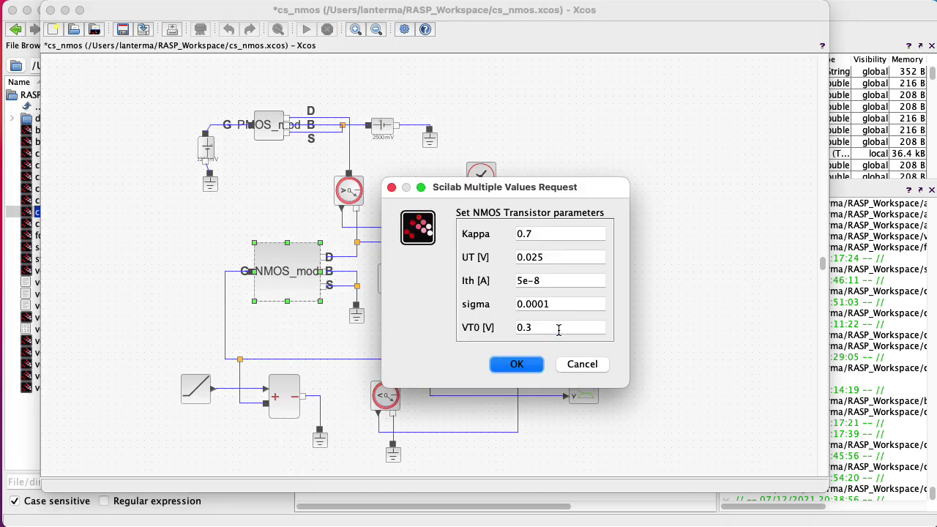
{"action": "left_click", "coordinate": [559, 329]}
{"action": "key", "text": "BackSpace"}
{"action": "type", "text": "8"}
{"action": "key", "text": "Return"}
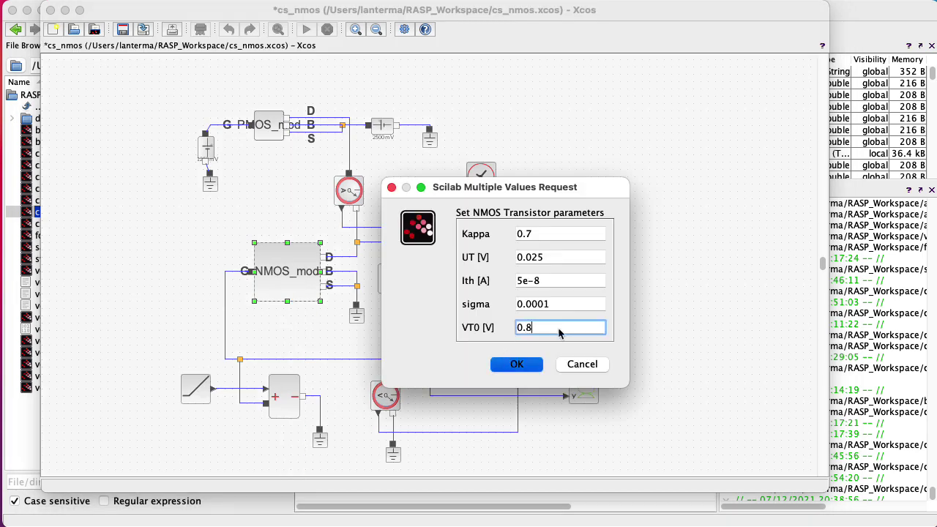
Simulate with VT0 0.8 and enlarge the transfer-curve plot, which drops near x = 1.75, then close it
{"action": "left_click", "coordinate": [304, 30]}
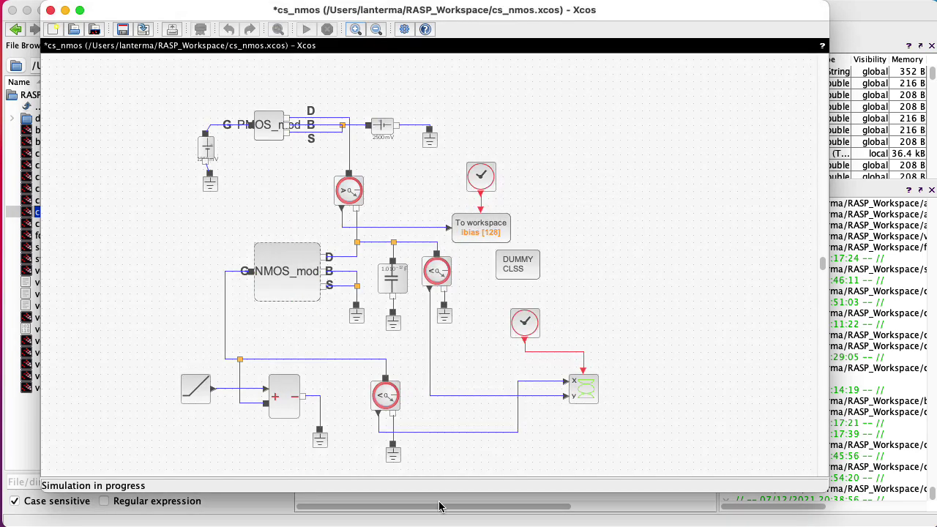
{"action": "left_click", "coordinate": [752, 371]}
{"action": "left_click_drag", "start_coordinate": [533, 217], "coordinate": [429, 100]}
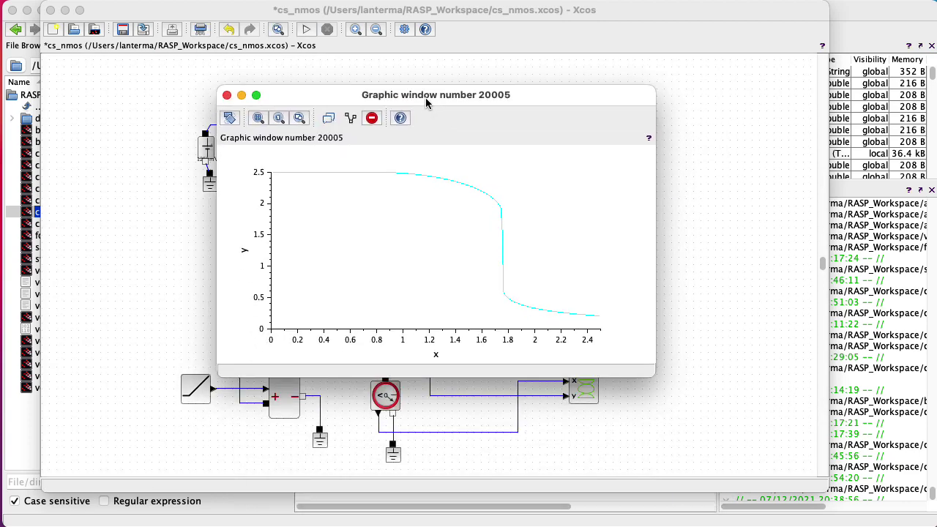
{"action": "left_click_drag", "start_coordinate": [644, 372], "coordinate": [712, 508]}
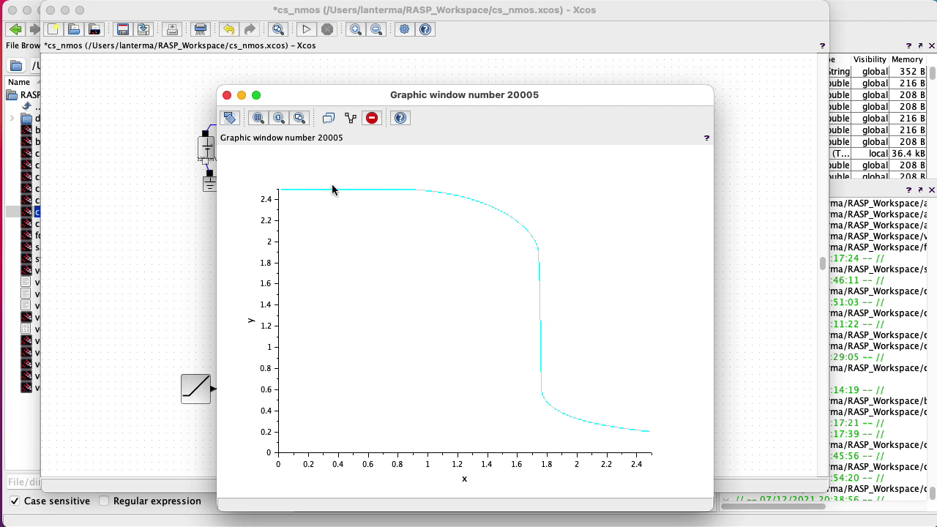
{"action": "left_click", "coordinate": [227, 95]}
Check the PMOS_mod and NMOS_mod parameters and accept them unchanged
{"action": "left_click", "coordinate": [276, 130]}
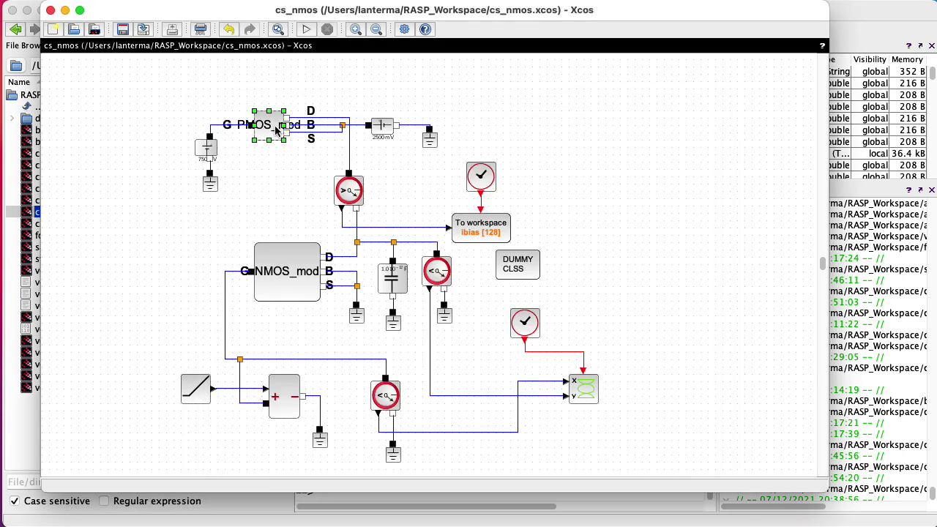
{"action": "double_click", "coordinate": [277, 131]}
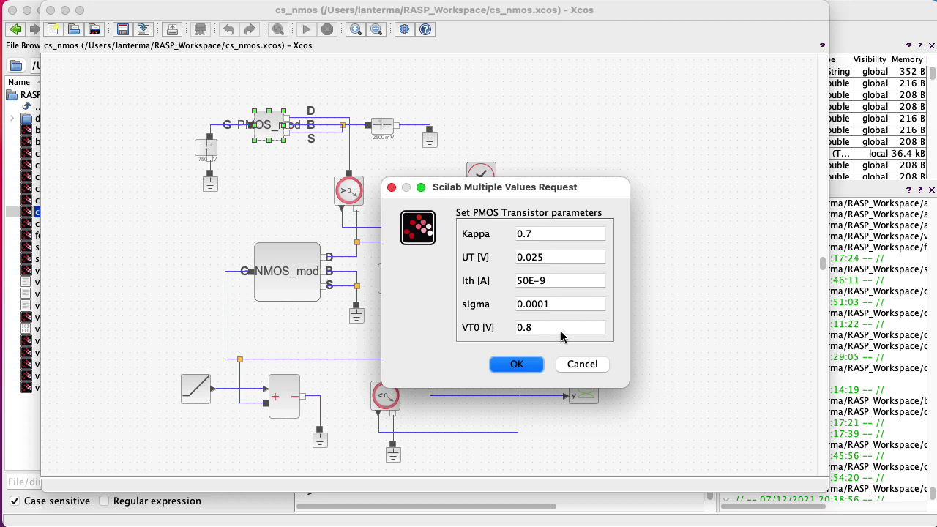
{"action": "left_click", "coordinate": [526, 366]}
{"action": "double_click", "coordinate": [277, 278]}
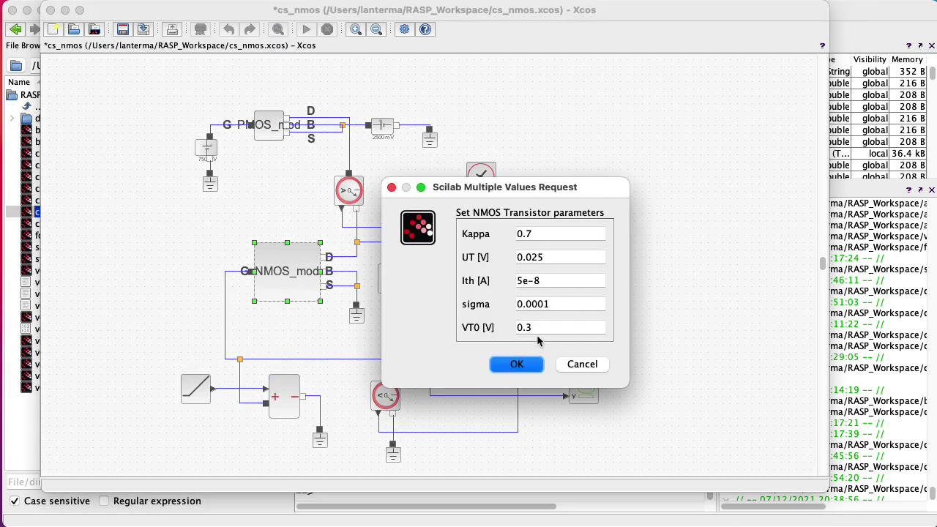
{"action": "left_click", "coordinate": [521, 368]}
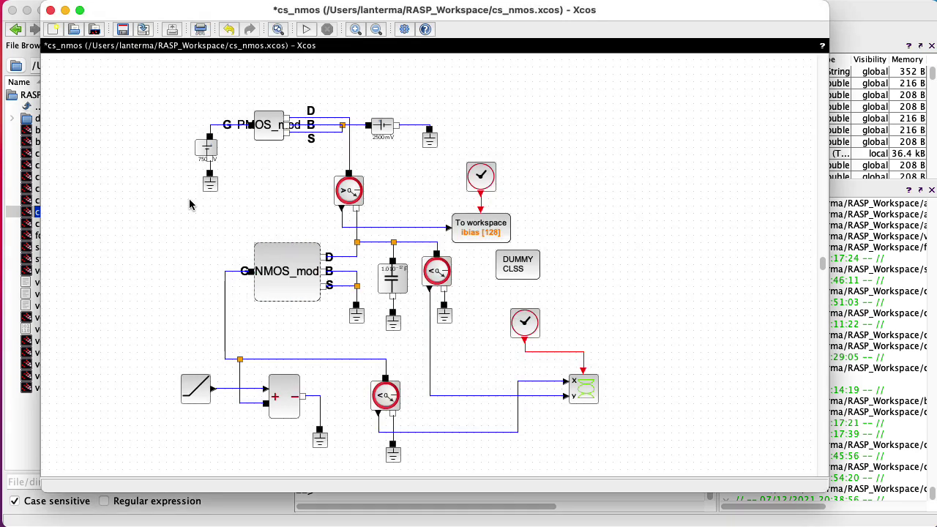
Set the gate bias ConstantVoltage source to 0.75 V and rotate it upright
{"action": "double_click", "coordinate": [206, 152]}
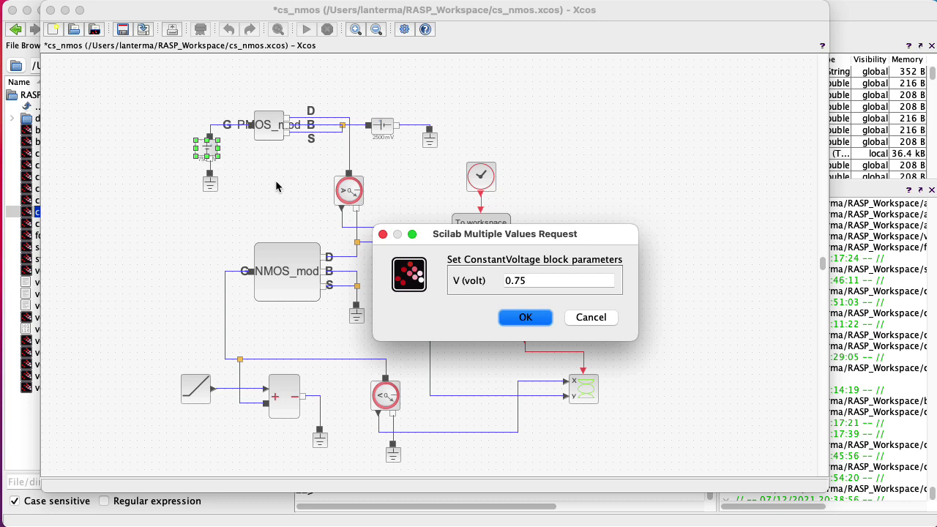
{"action": "left_click", "coordinate": [538, 317]}
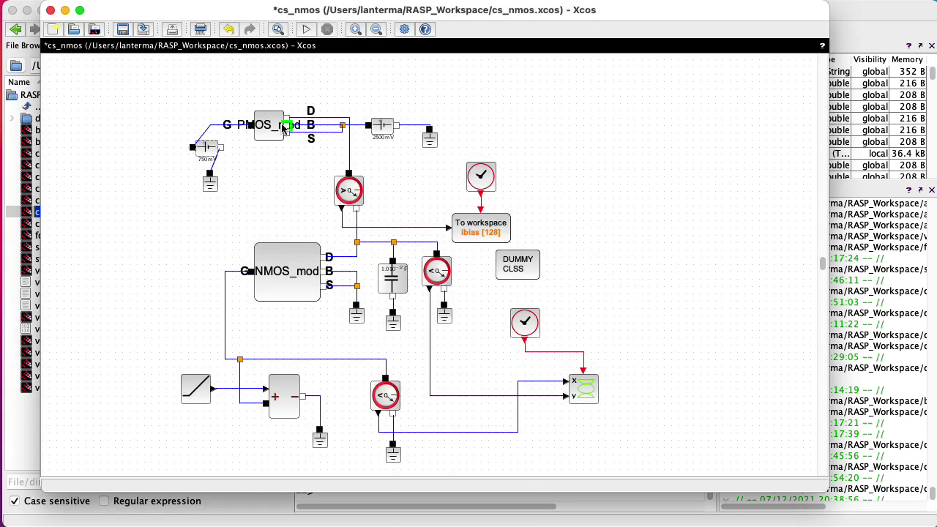
{"action": "left_click", "coordinate": [208, 152]}
{"action": "key", "text": "ctrl+r"}
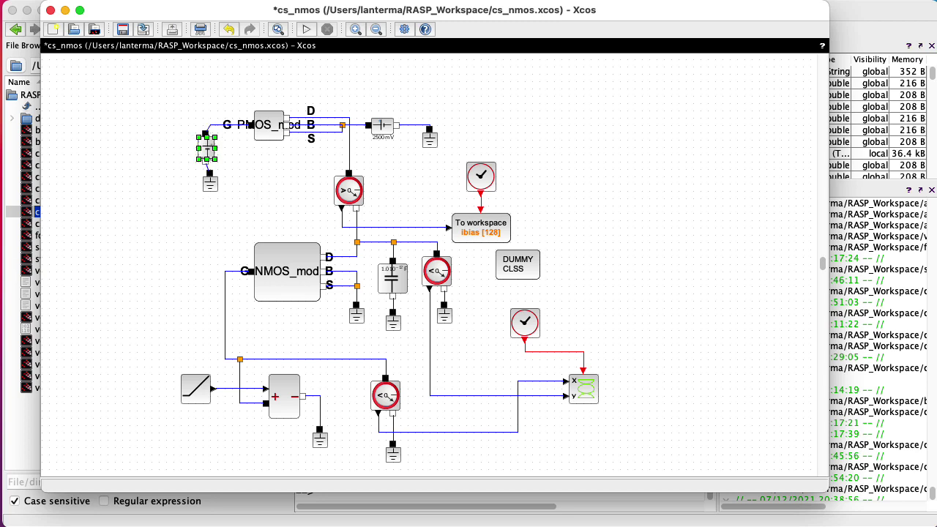
Simulate with the 0.75 V bias, giving a drop near x = 1.25, then close the plot
{"action": "left_click", "coordinate": [306, 28]}
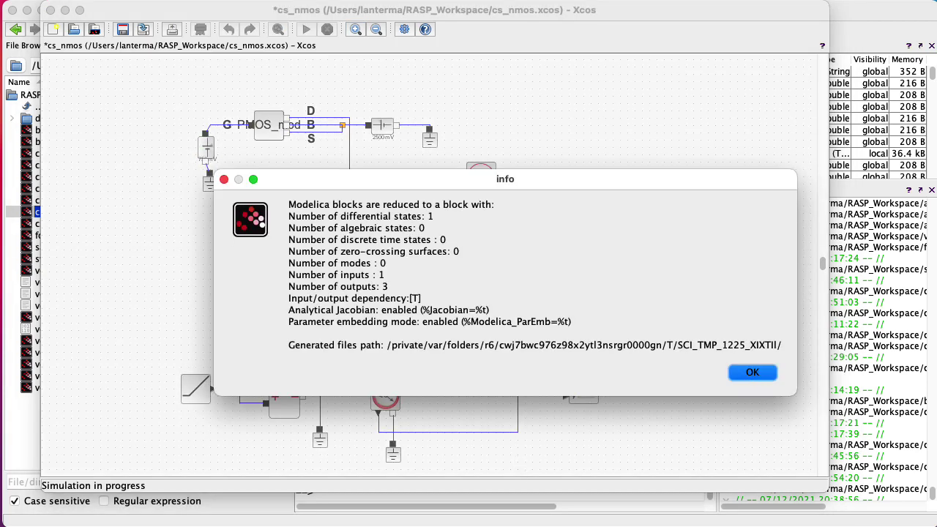
{"action": "left_click", "coordinate": [752, 373]}
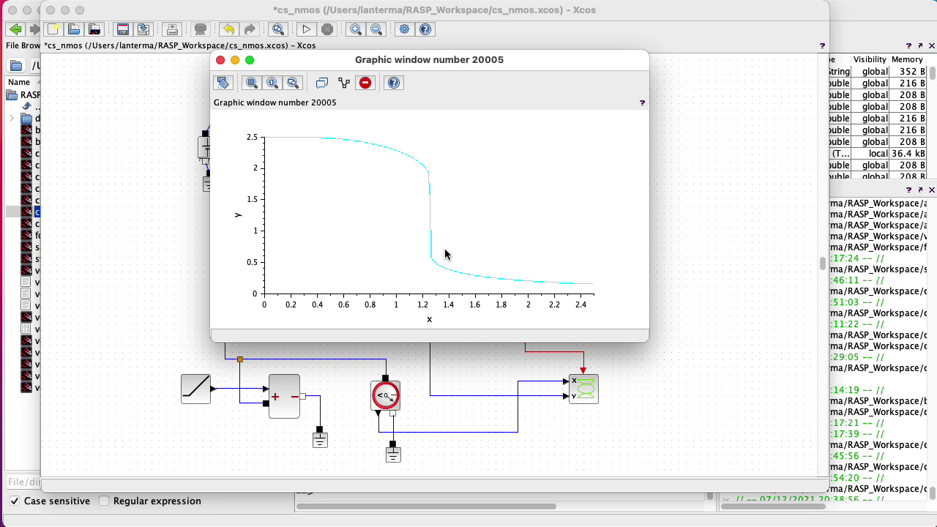
{"action": "left_click", "coordinate": [220, 60]}
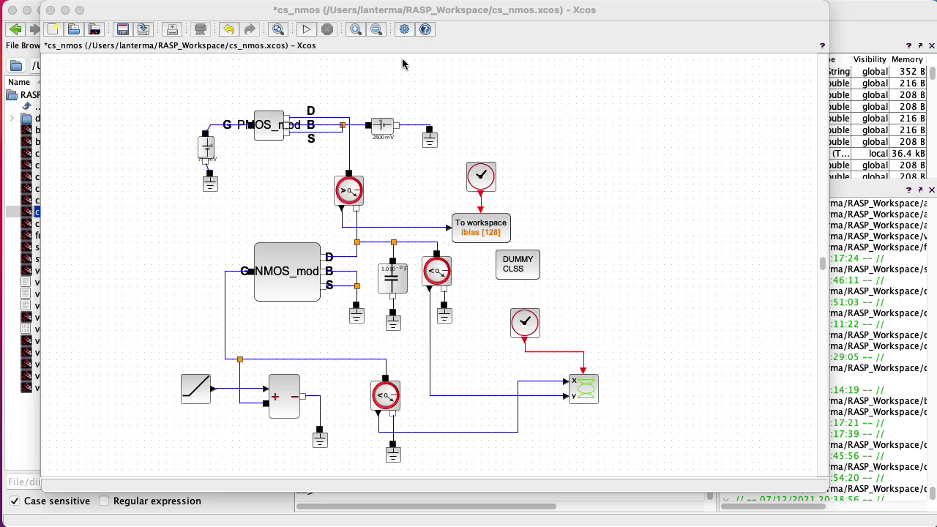
Close cs_nmos with its changes saved, then enlarge the cs_pmos window to show the whole diagram
{"action": "left_click", "coordinate": [50, 10]}
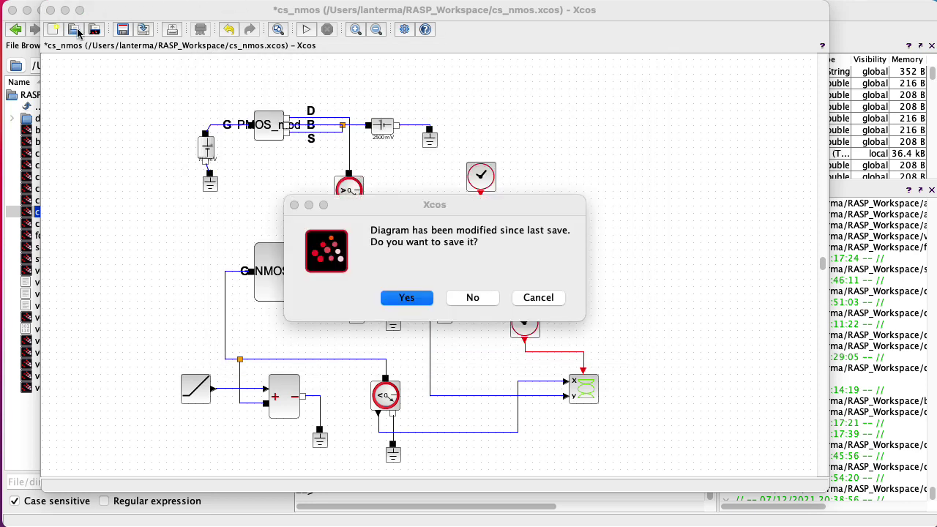
{"action": "left_click", "coordinate": [428, 300]}
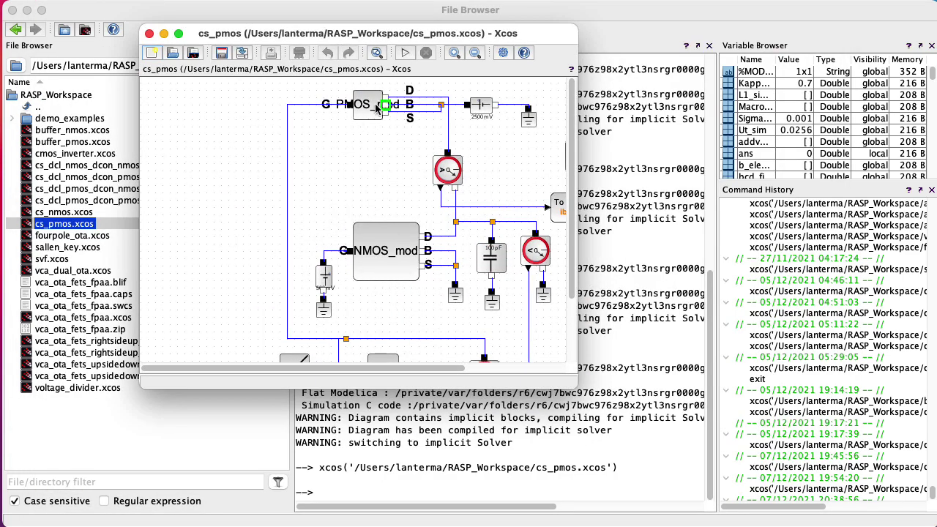
{"action": "left_click_drag", "start_coordinate": [574, 382], "coordinate": [768, 498]}
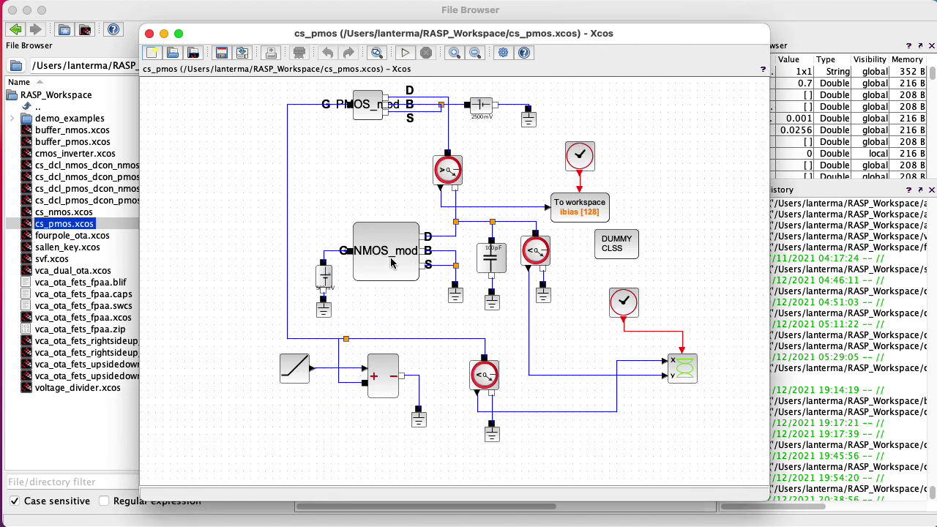
{"action": "mouse_move", "coordinate": [393, 270]}
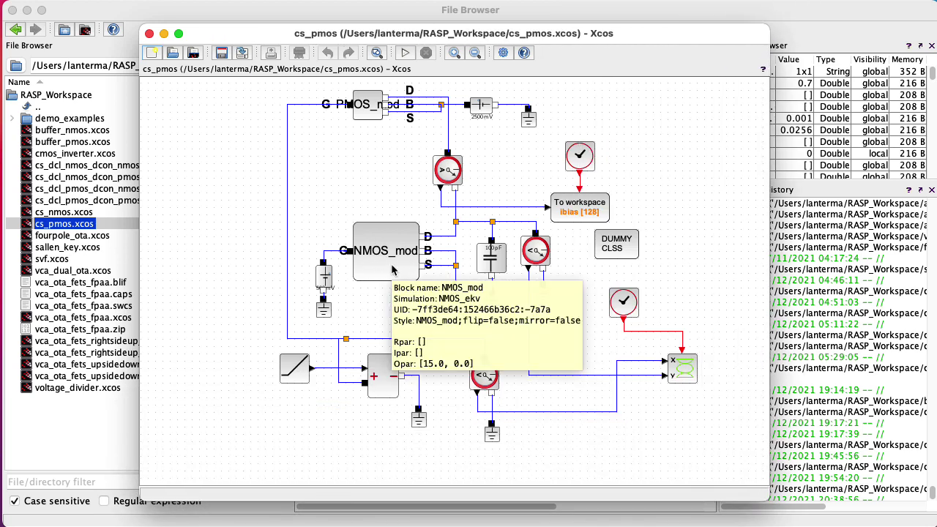
Confirm the PMOS, NMOS and 0.5 V gate bias settings unchanged, then simulate cs_pmos
{"action": "double_click", "coordinate": [368, 106]}
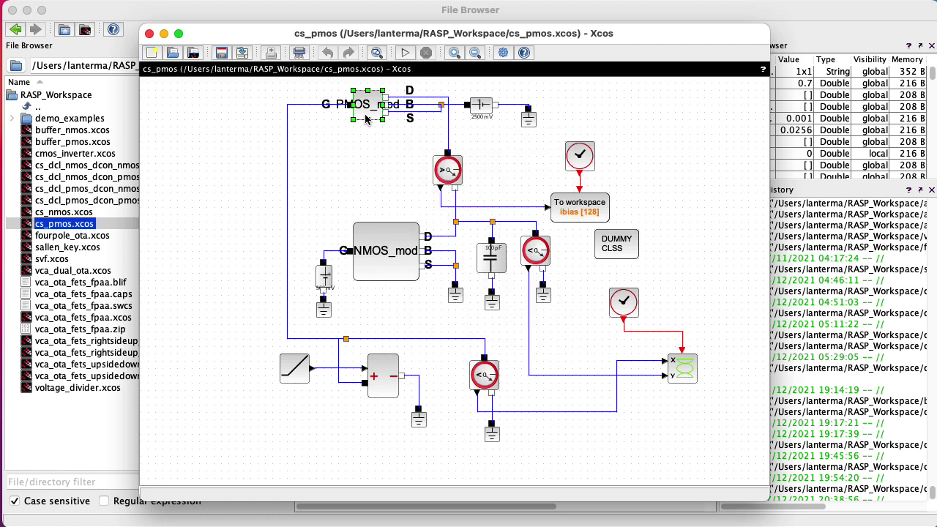
{"action": "left_click", "coordinate": [530, 364]}
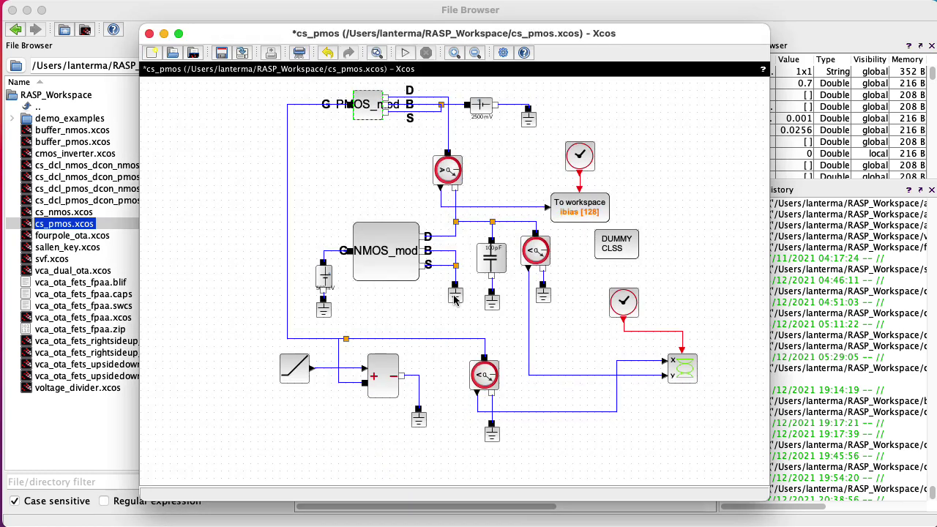
{"action": "double_click", "coordinate": [403, 256]}
{"action": "left_click", "coordinate": [517, 366]}
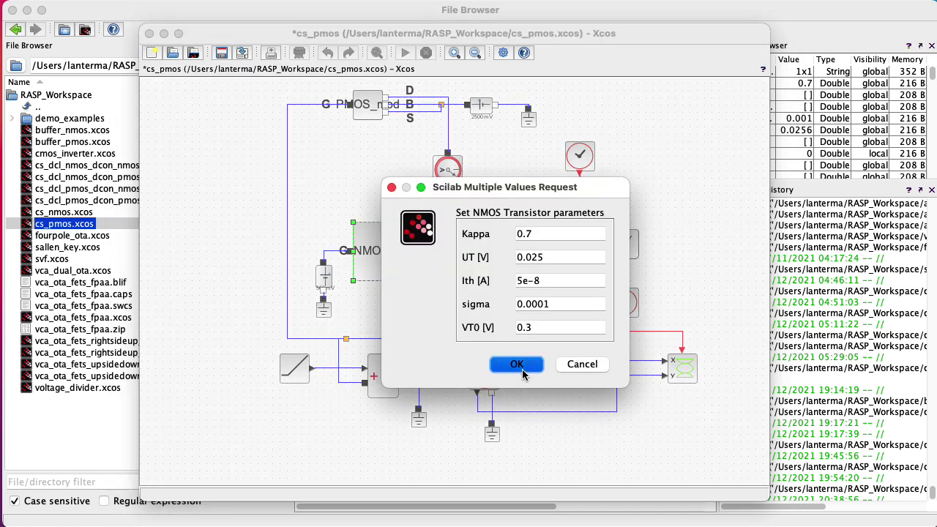
{"action": "double_click", "coordinate": [321, 281]}
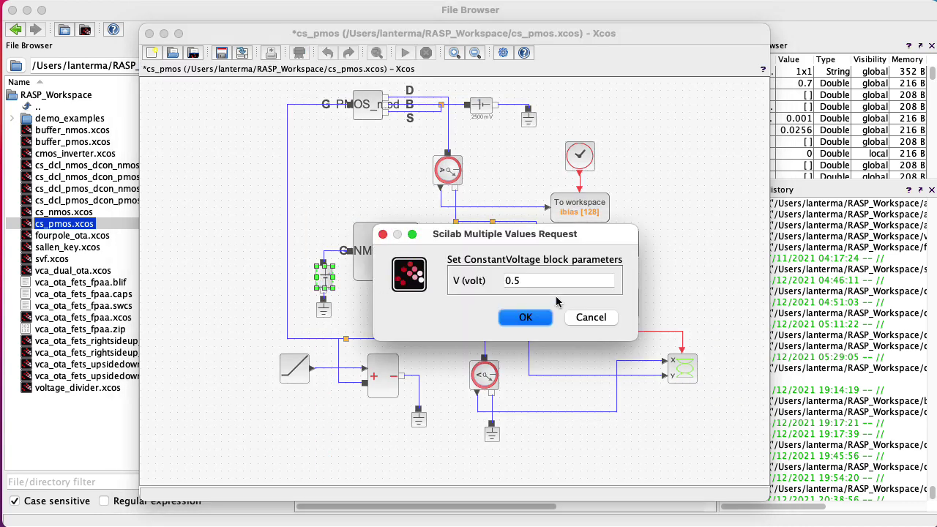
{"action": "left_click", "coordinate": [525, 319]}
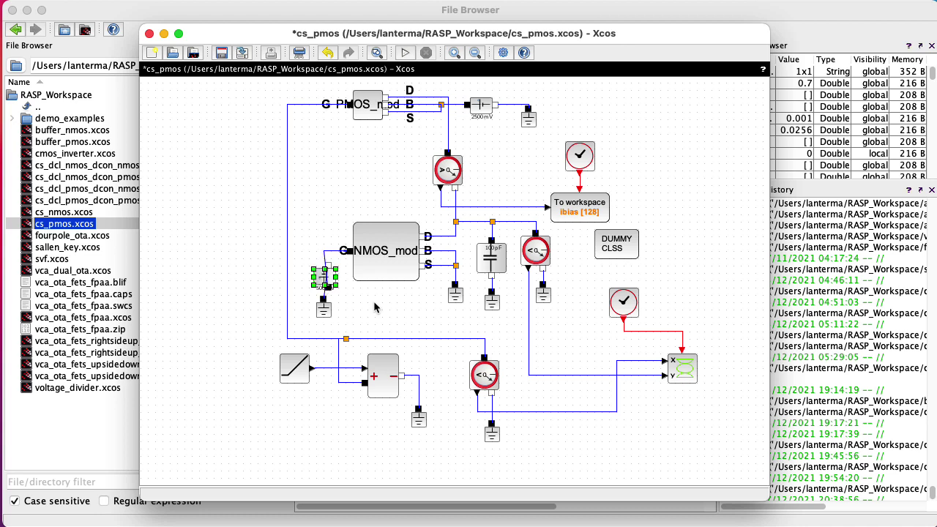
{"action": "left_click", "coordinate": [406, 52]}
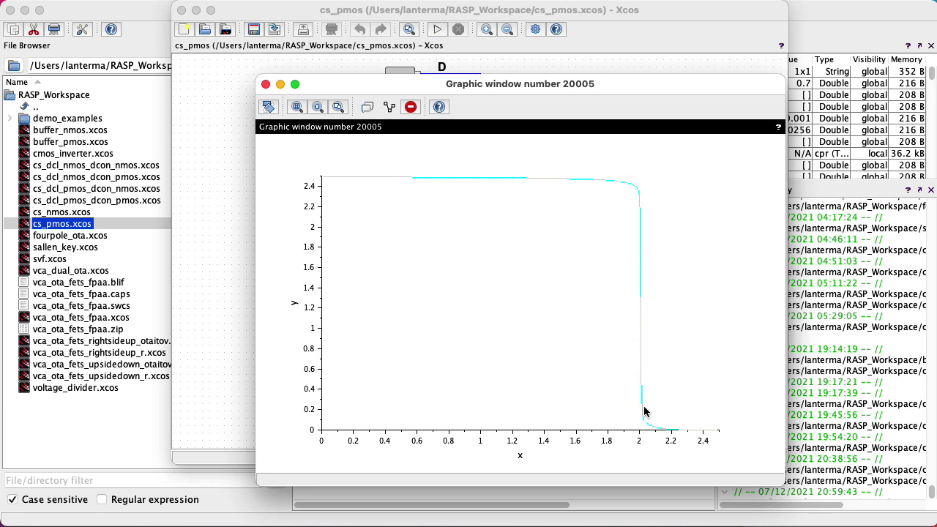
Change the cs_pmos gate bias source from 0.5 to 2 V and rotate it back vertical
{"action": "left_click", "coordinate": [199, 197]}
{"action": "double_click", "coordinate": [357, 256]}
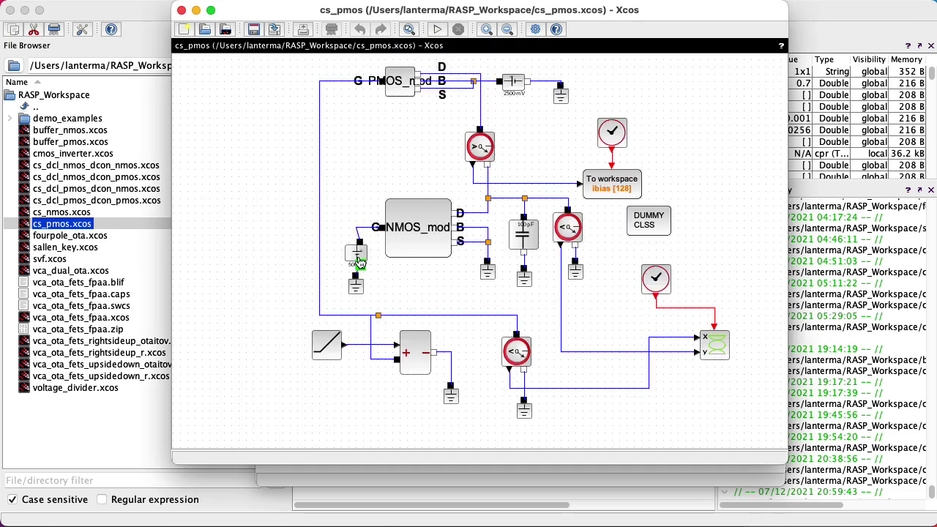
{"action": "double_click", "coordinate": [532, 275]}
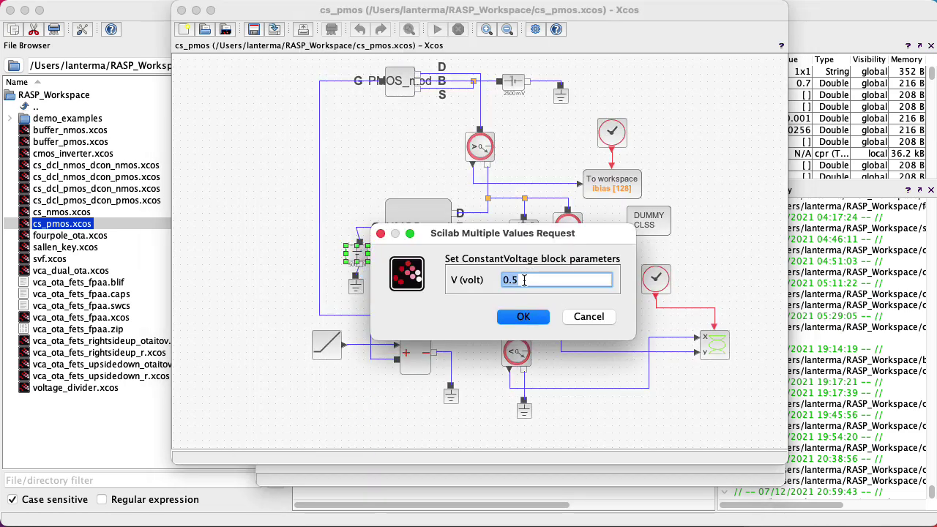
{"action": "type", "text": "2"}
{"action": "left_click", "coordinate": [526, 317]}
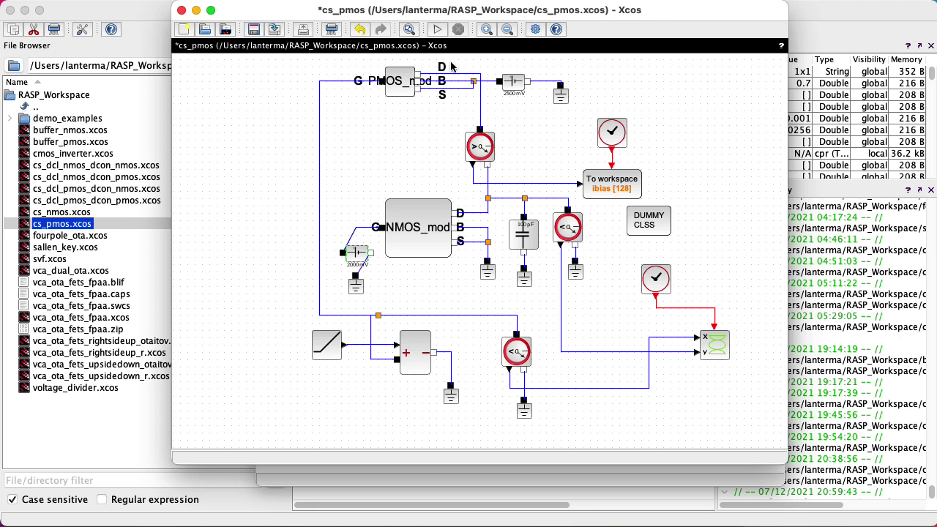
{"action": "key", "text": "ctrl+r"}
{"action": "key", "text": "ctrl+r"}
{"action": "key", "text": "ctrl+r"}
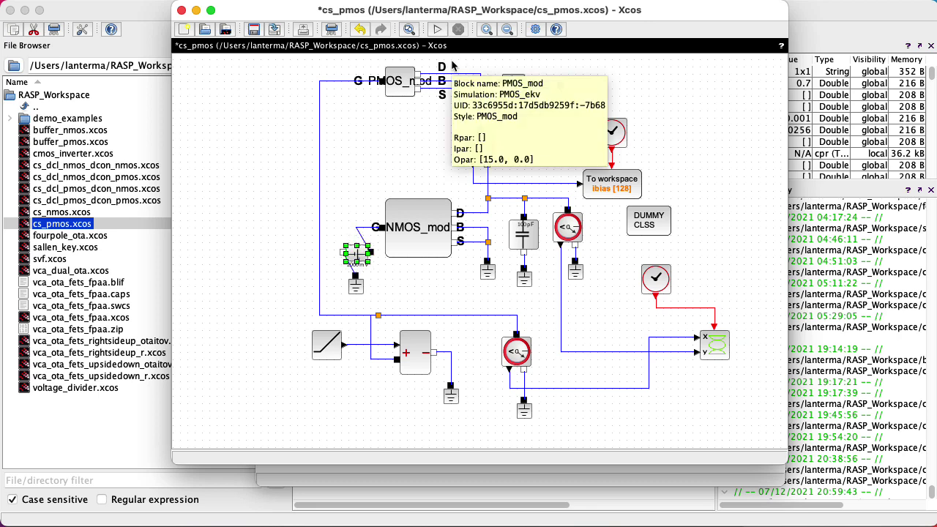
Run the 2 V bias simulation, dismissing the Modelica info, to plot the new transfer curve
{"action": "left_click", "coordinate": [437, 29]}
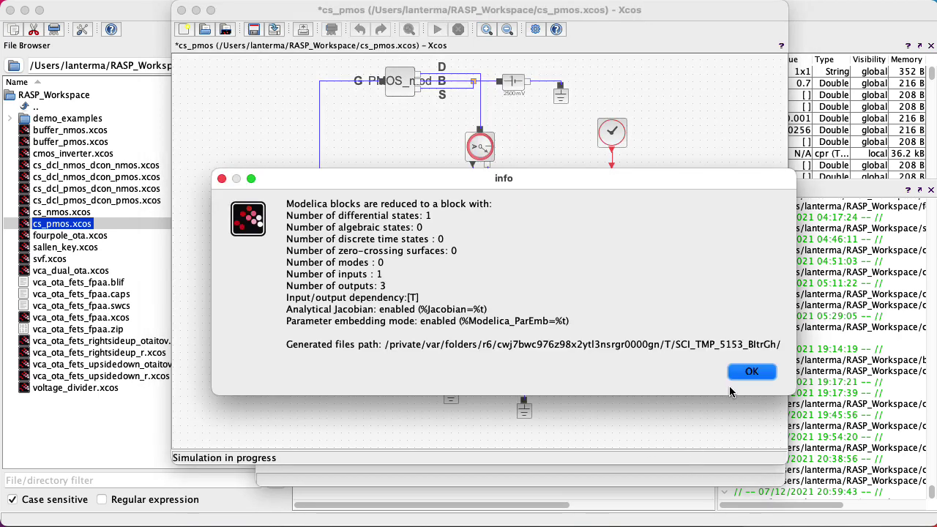
{"action": "left_click", "coordinate": [736, 373]}
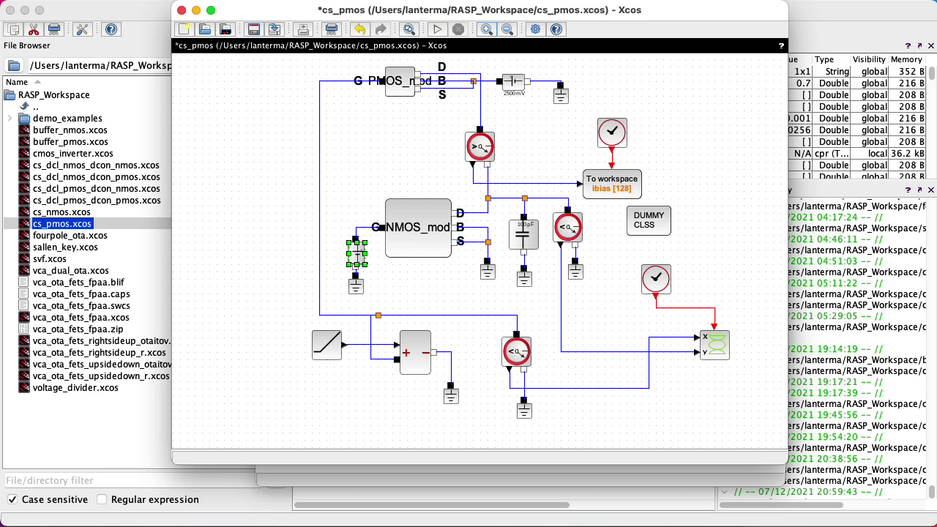
{"action": "left_click", "coordinate": [436, 30]}
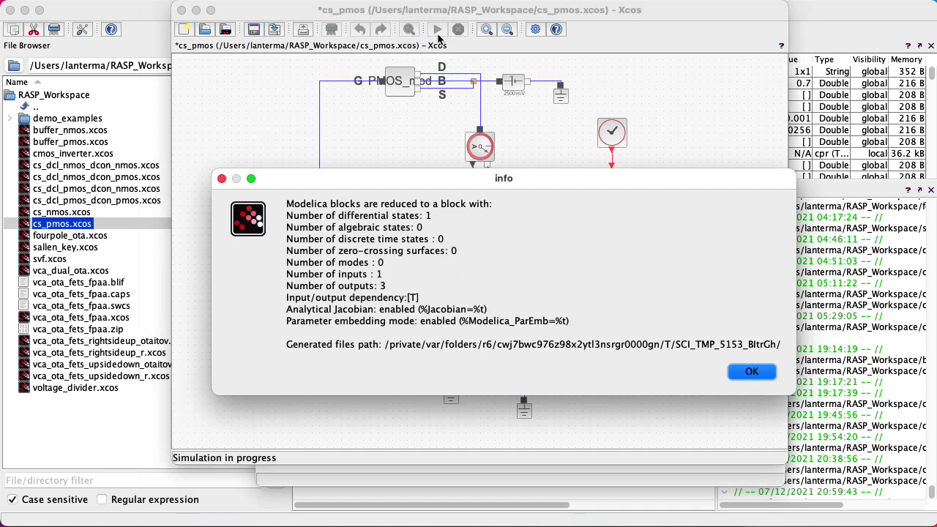
{"action": "key", "text": "Return"}
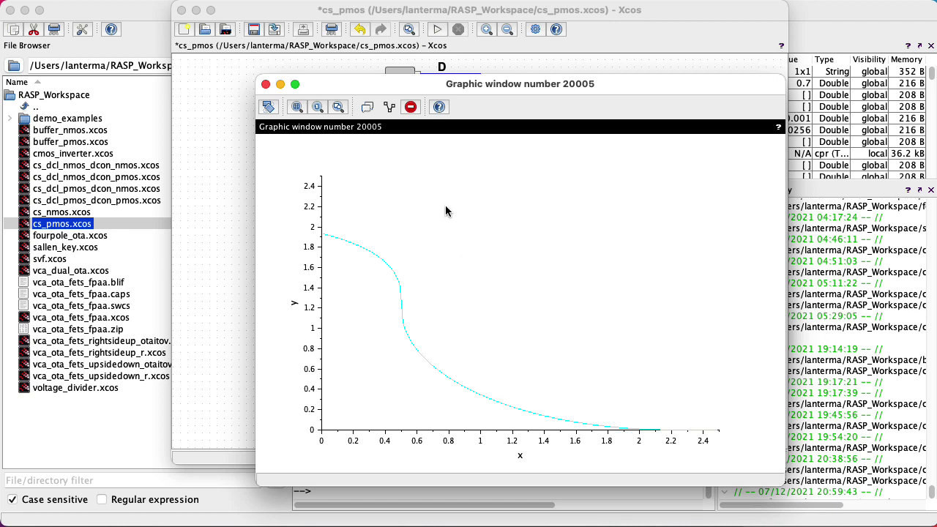
Change the gate bias source voltage from 2 to 1.25 V
{"action": "double_click", "coordinate": [358, 254]}
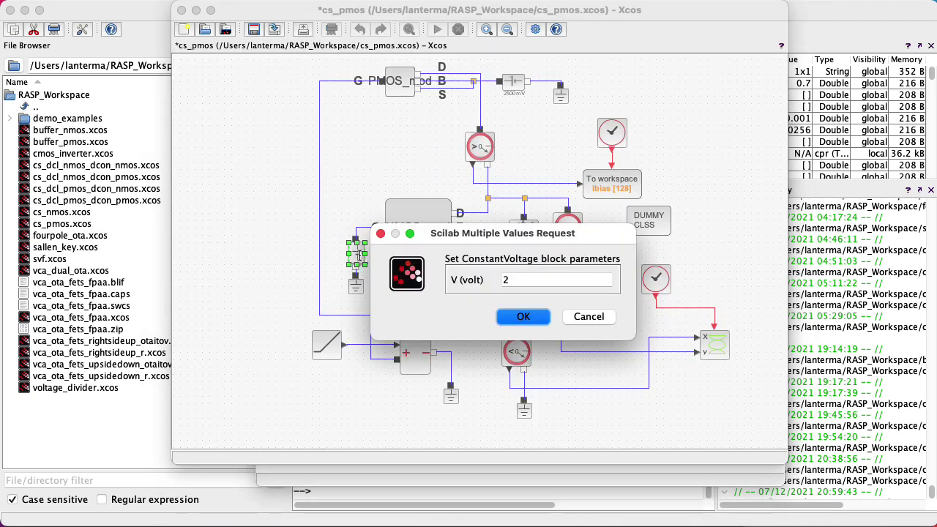
{"action": "double_click", "coordinate": [528, 280]}
{"action": "type", "text": "1."}
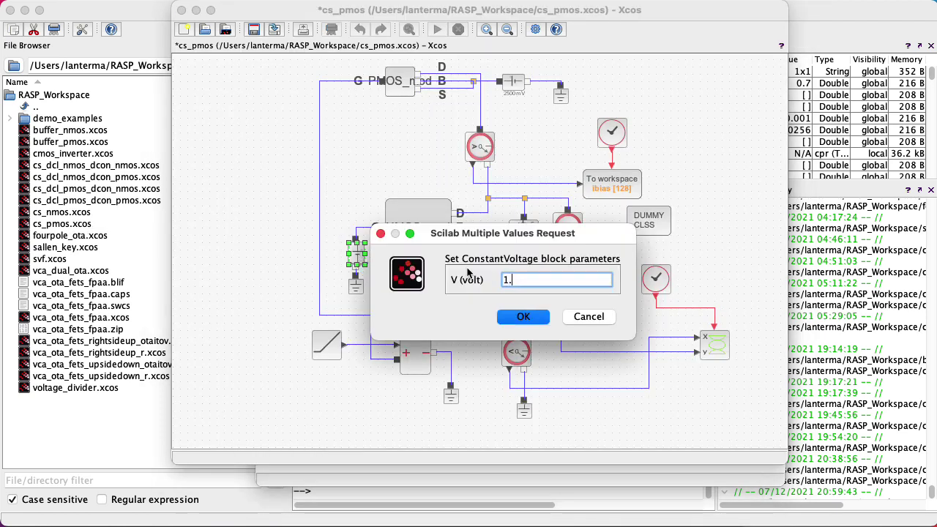
{"action": "type", "text": "25"}
{"action": "key", "text": "Return"}
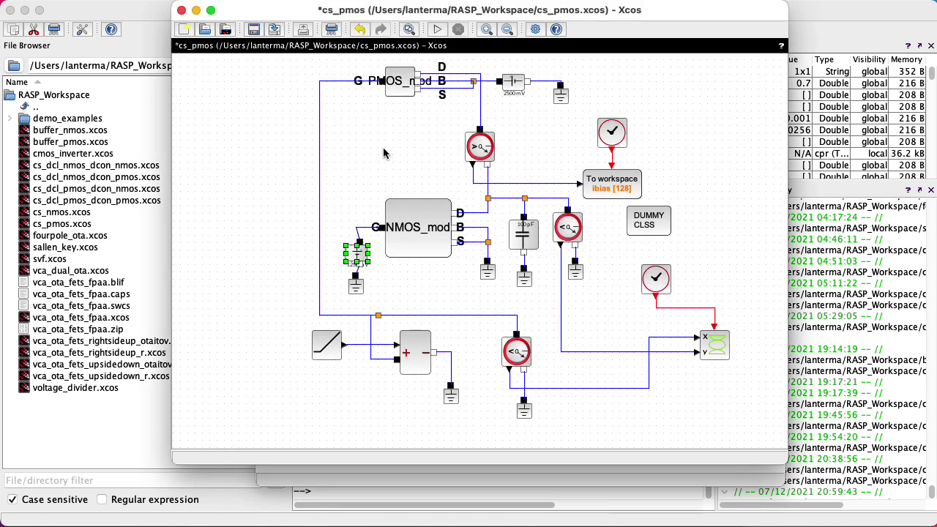
Simulate with the 1.25 V bias, view the curve dropping near x = 1.25, and return to cs_pmos
{"action": "left_click", "coordinate": [437, 30]}
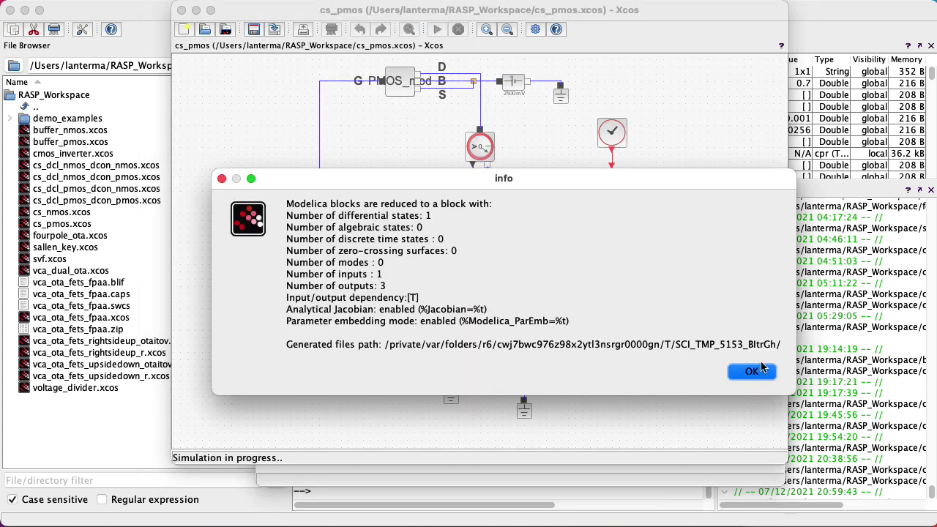
{"action": "left_click", "coordinate": [760, 369]}
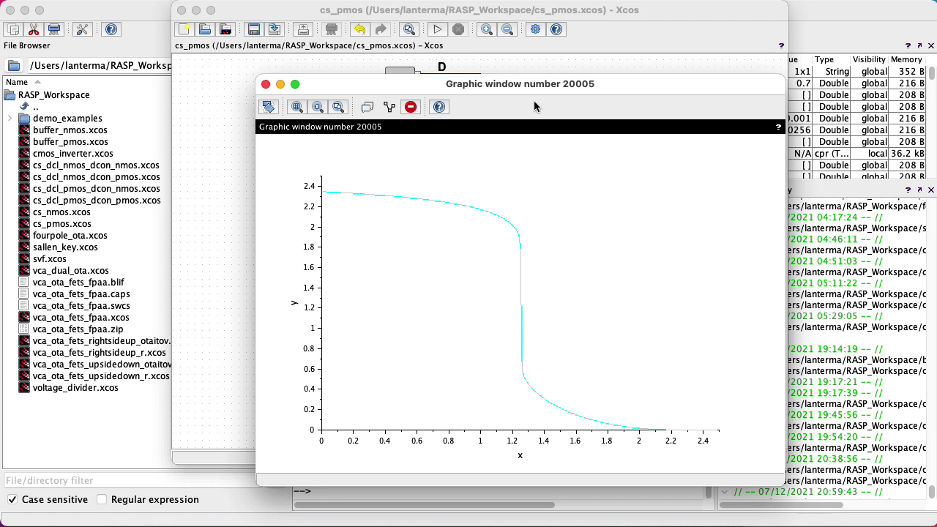
{"action": "left_click", "coordinate": [534, 71]}
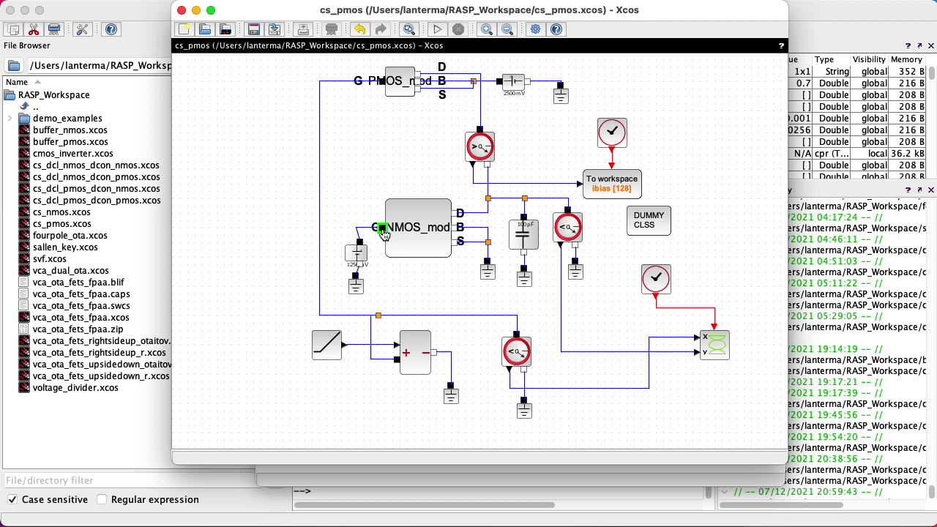
Review the transfer curve again, then open the NMOS_mod parameters showing VT0 0.3
{"action": "left_click", "coordinate": [394, 478]}
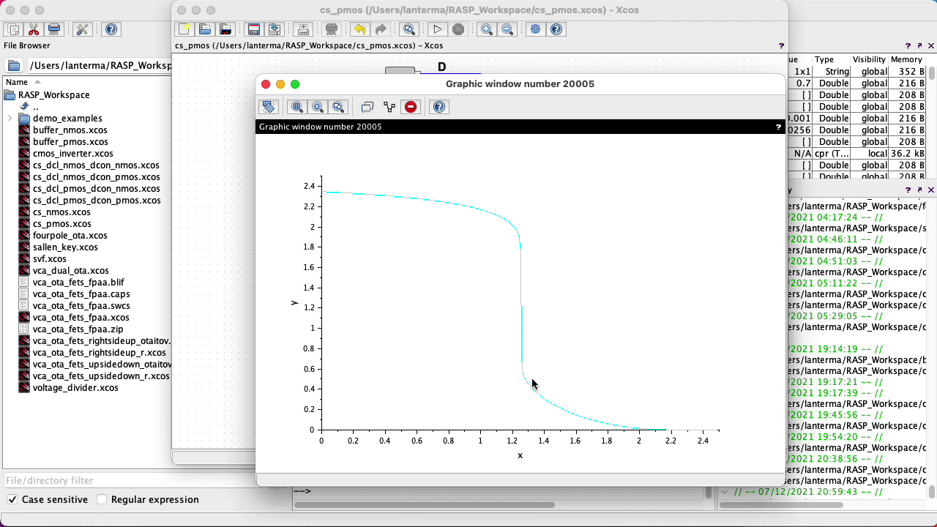
{"action": "key", "text": "super+grave"}
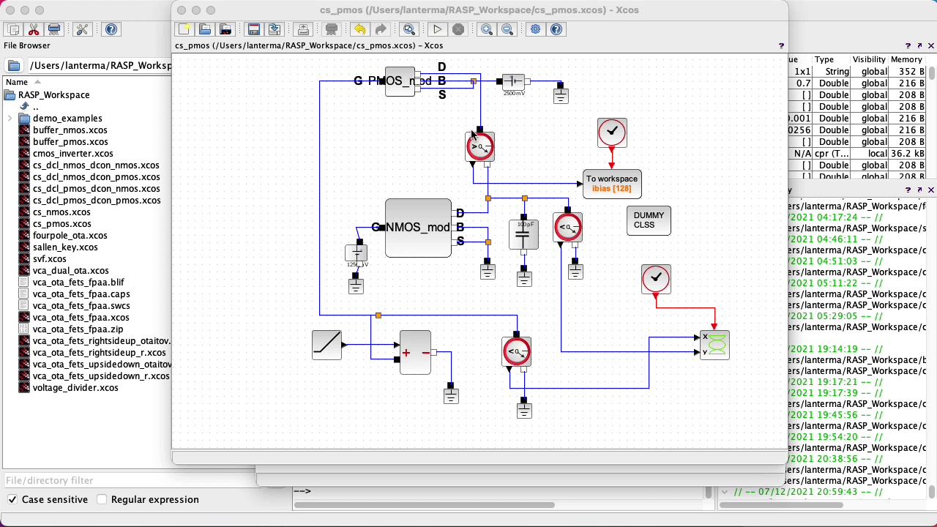
{"action": "double_click", "coordinate": [390, 212]}
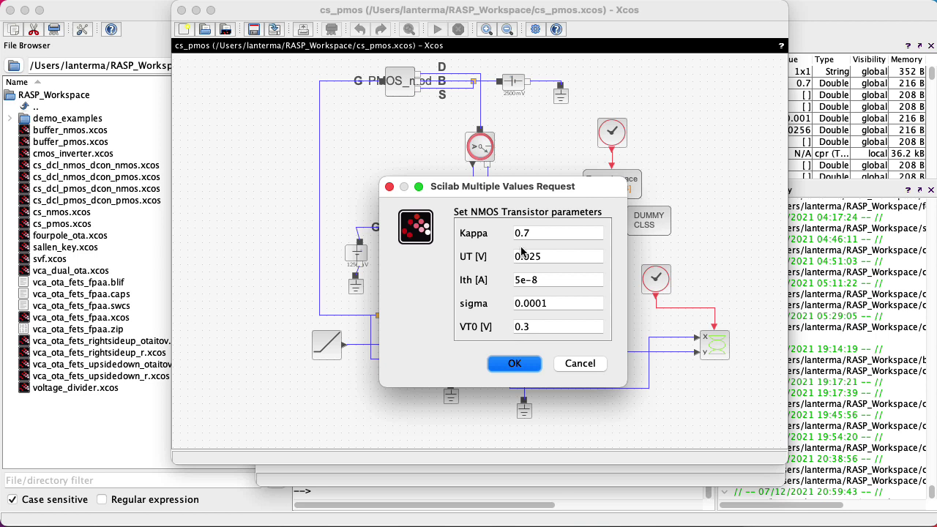